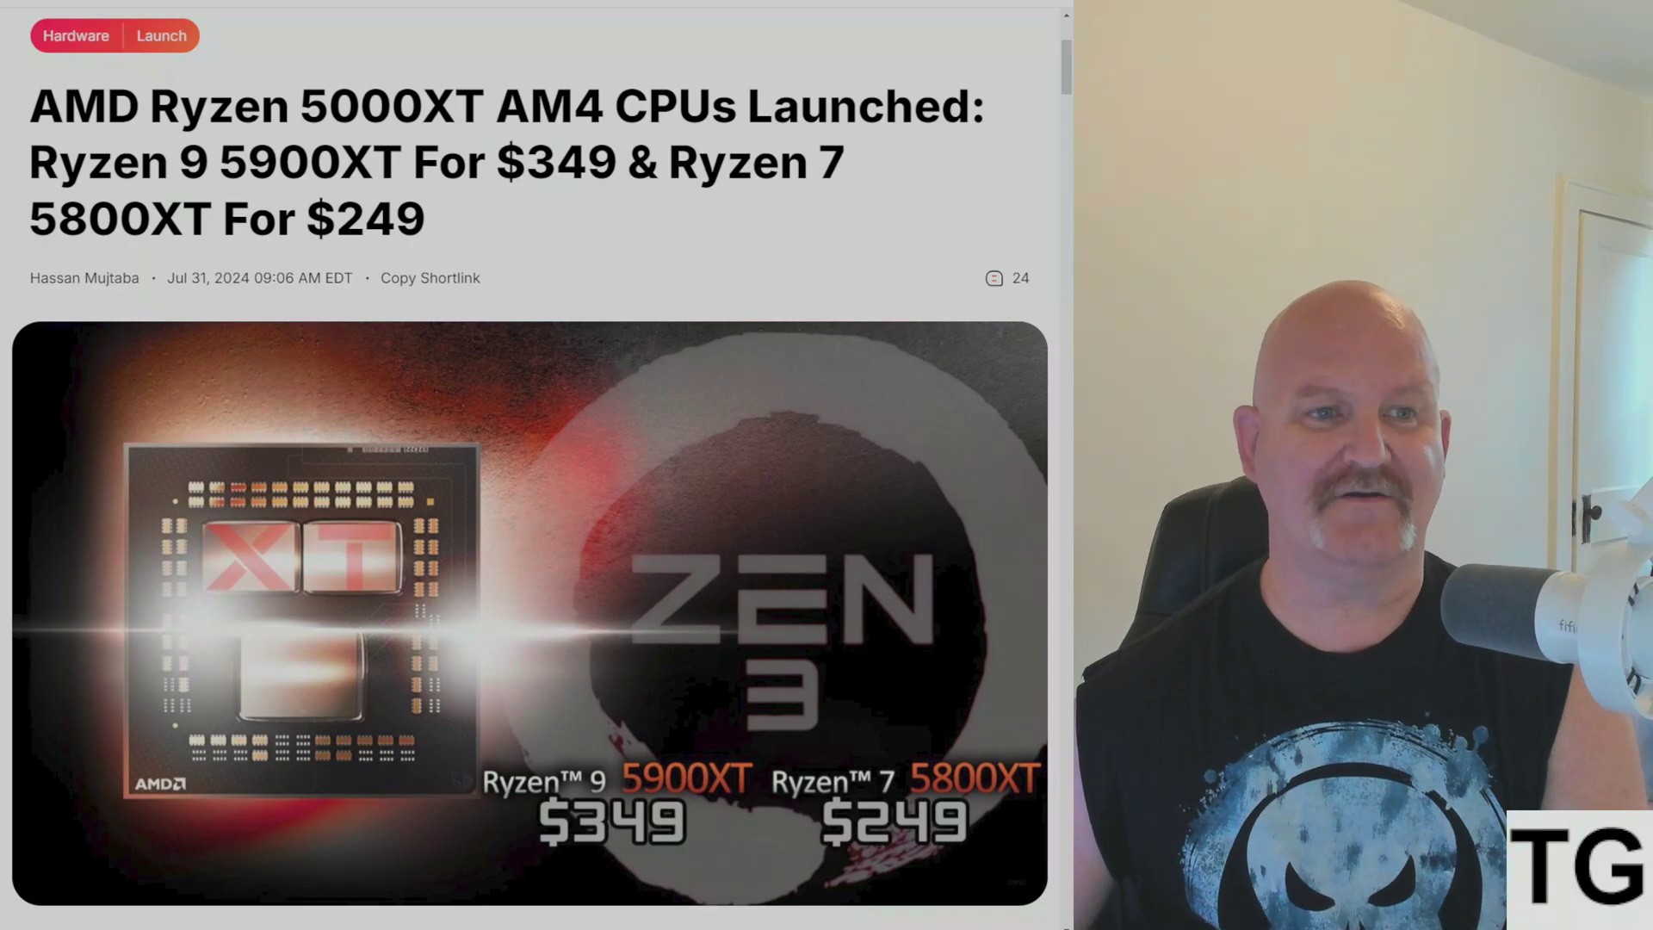
scroll(529, 465, up, 3)
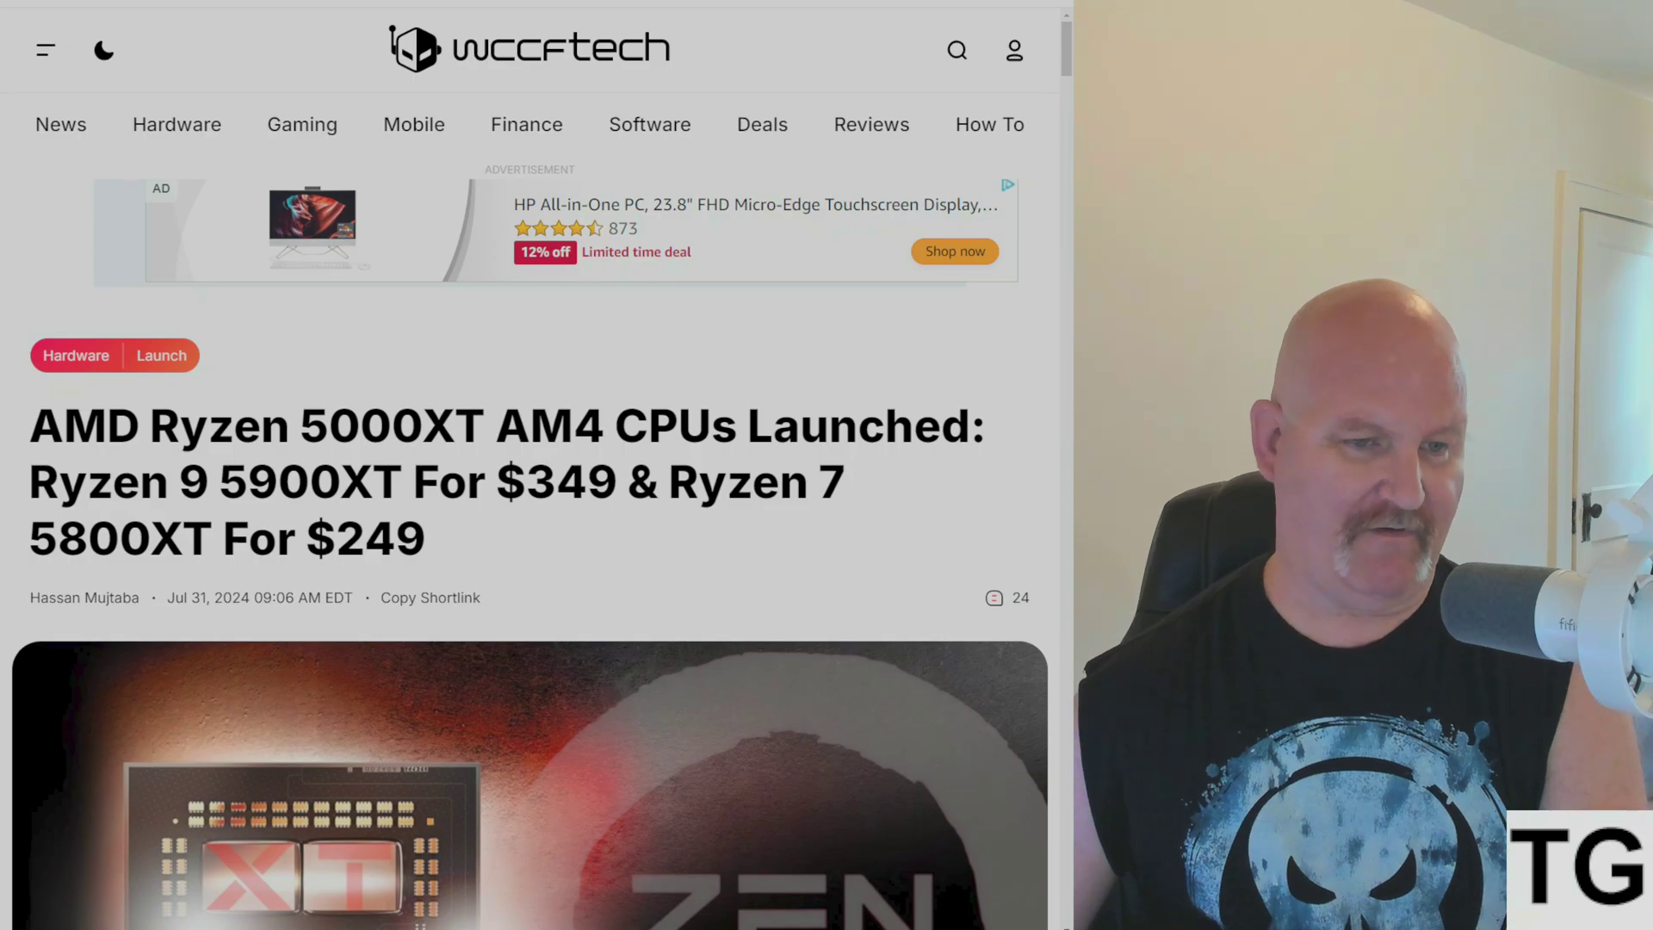
scroll(530, 465, down, 2)
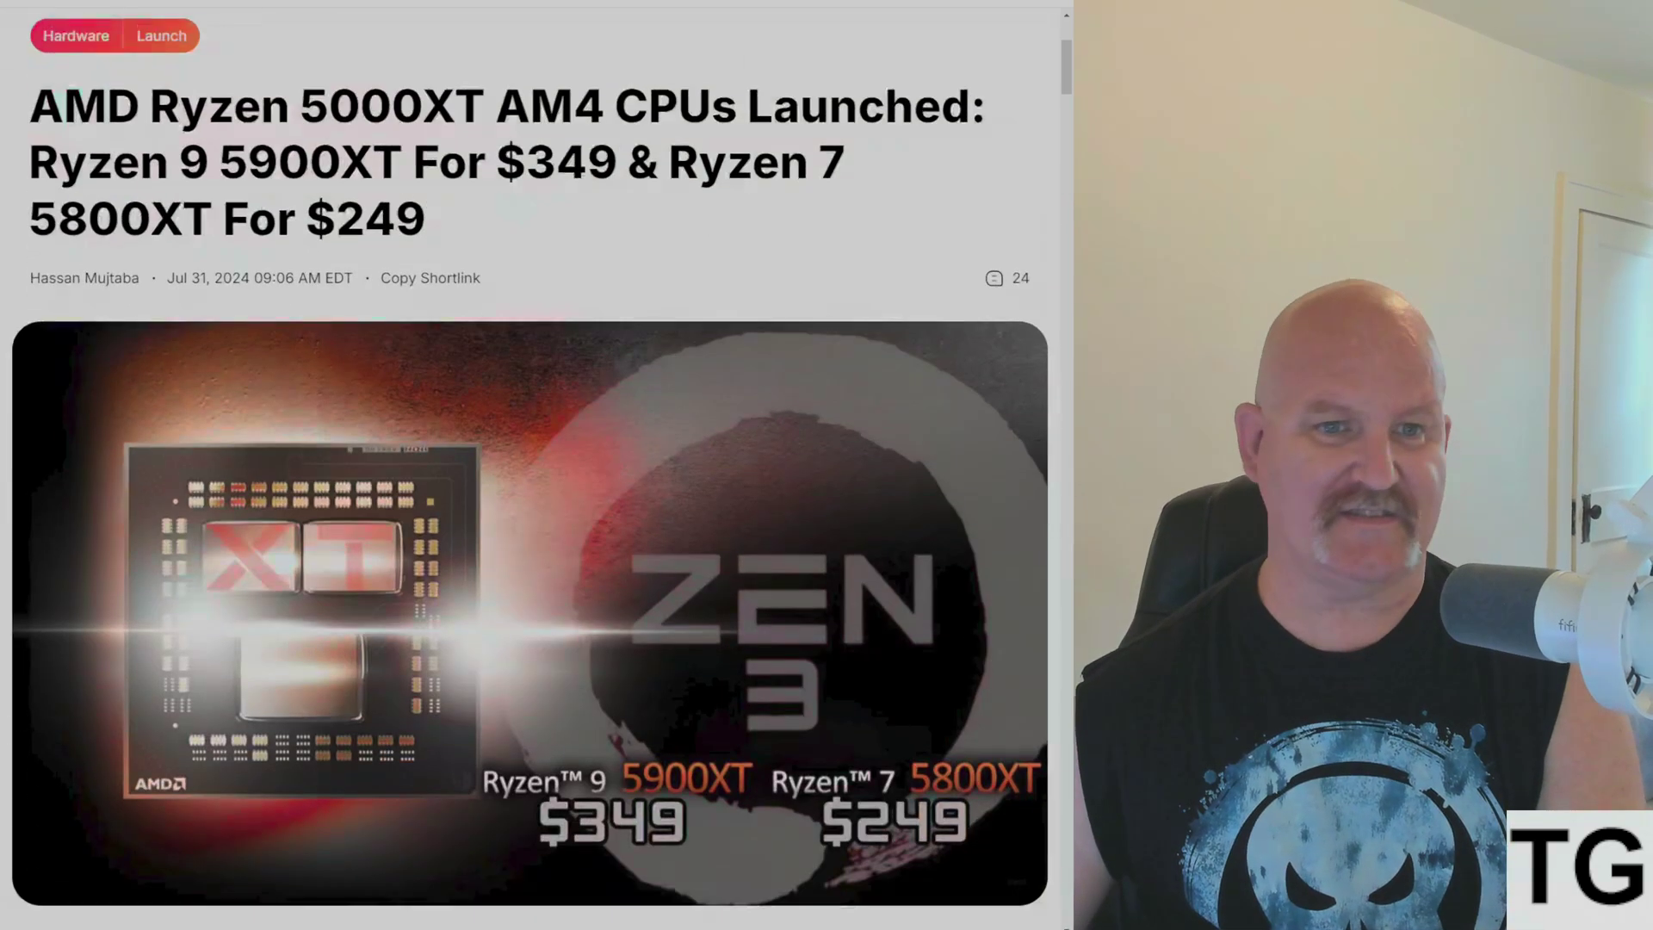
scroll(531, 466, down, 3)
scroll(530, 465, down, 5)
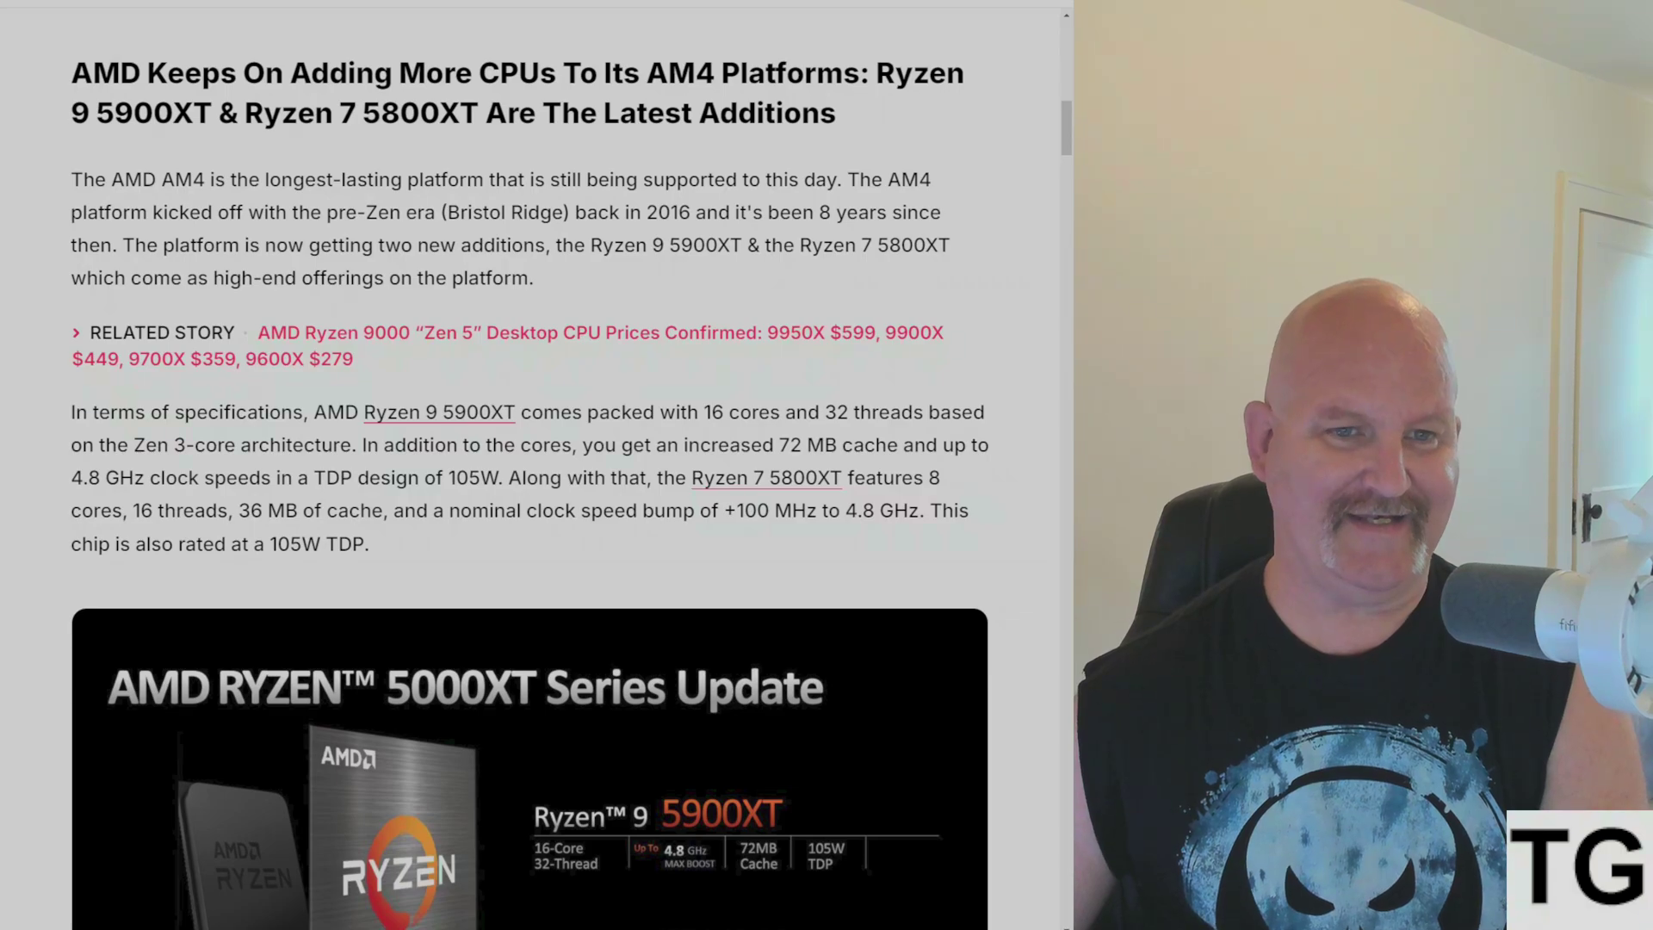
scroll(530, 465, down, 1)
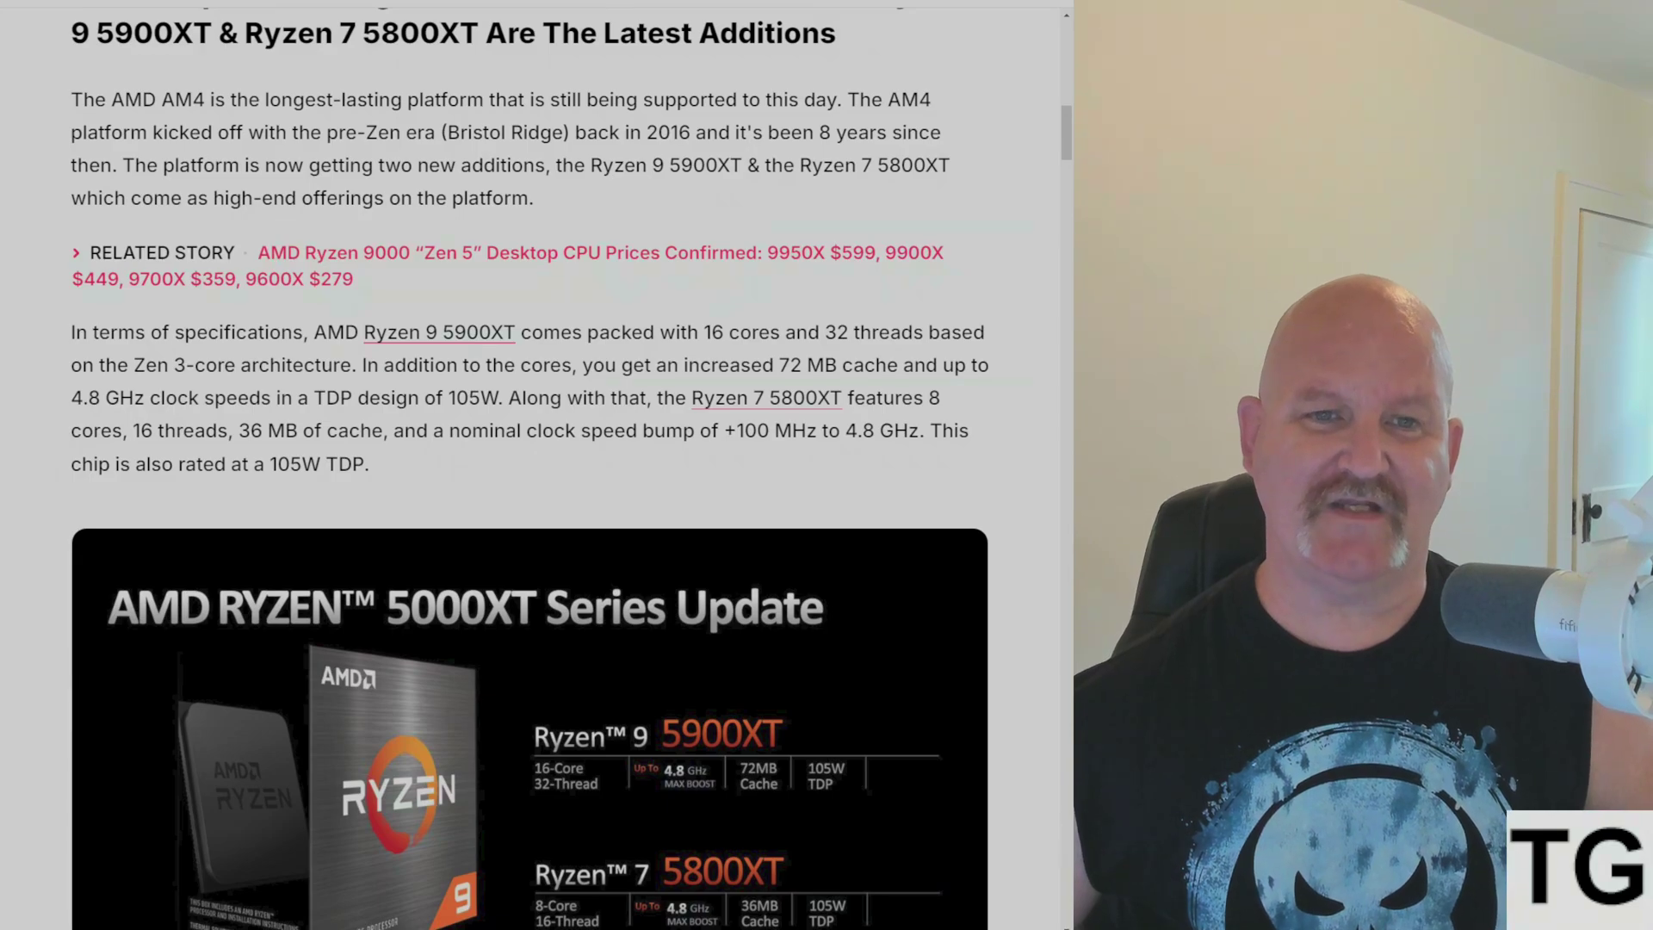
scroll(530, 466, down, 1)
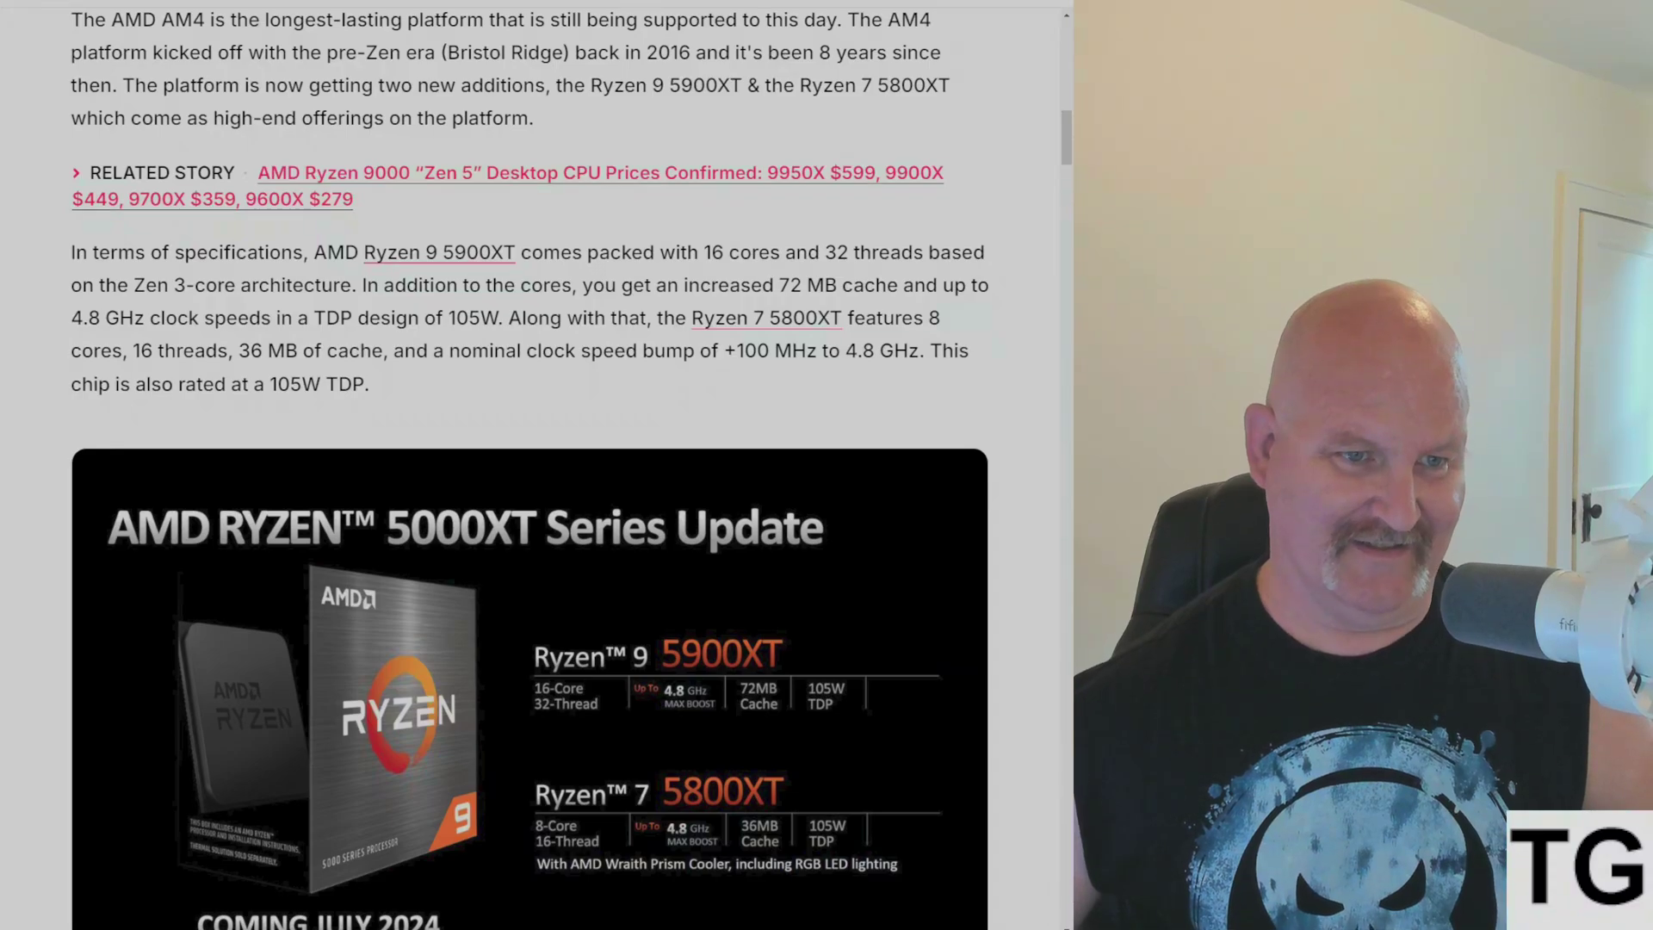
scroll(529, 465, down, 2)
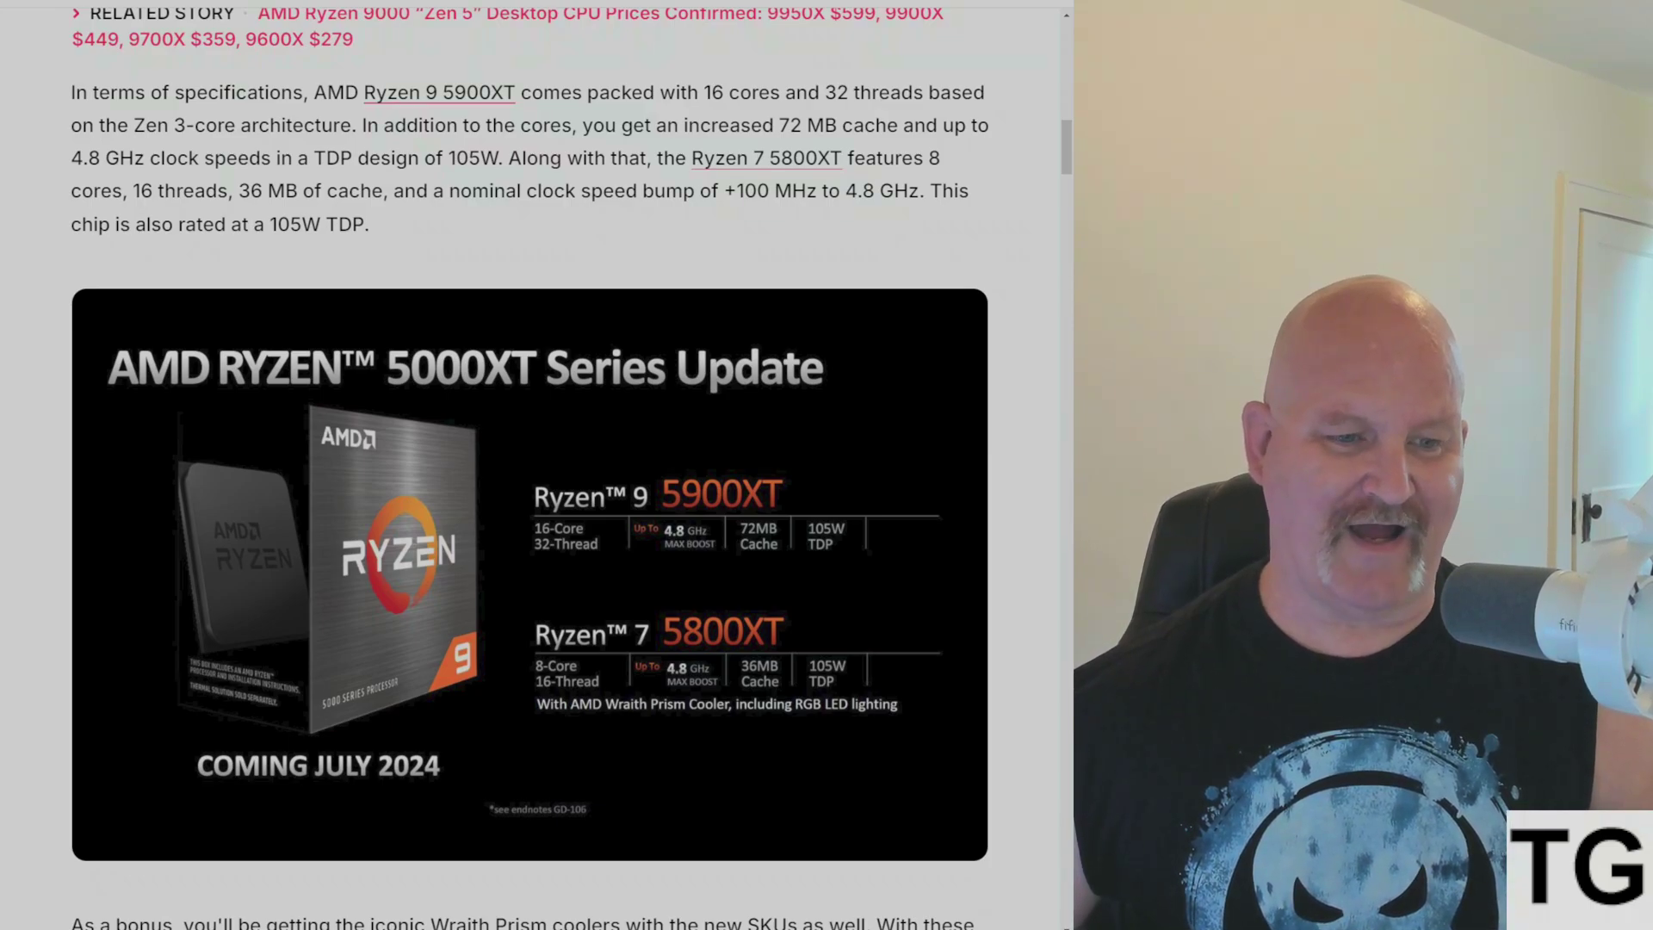
scroll(530, 466, down, 5)
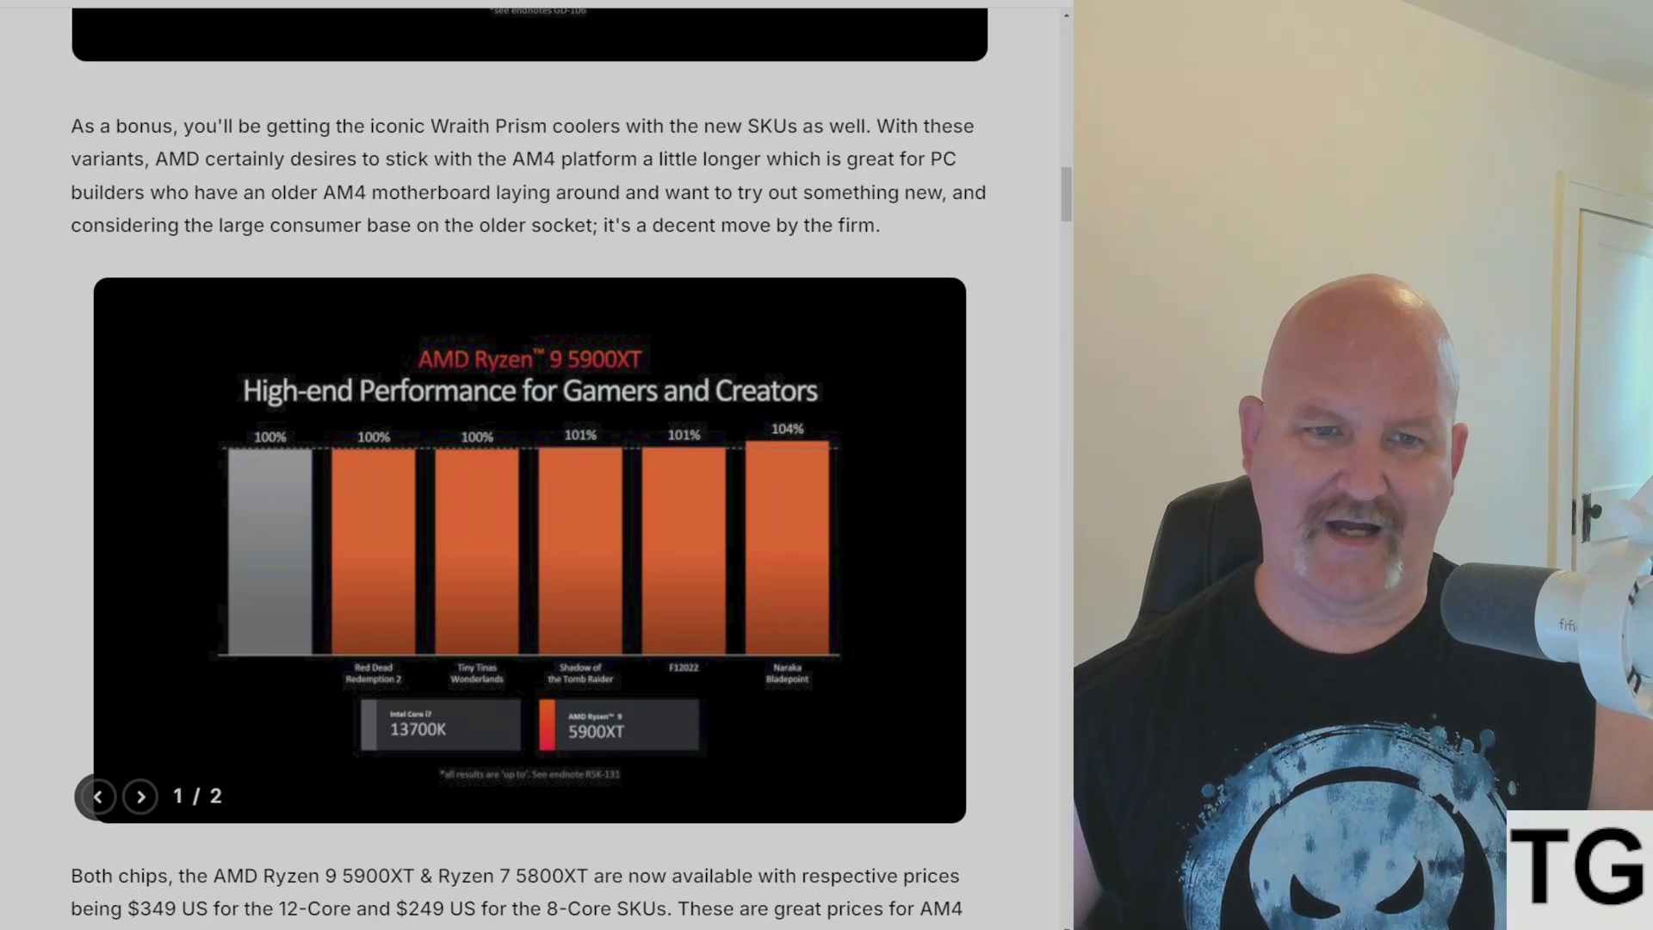
scroll(530, 465, down, 2)
scroll(530, 465, down, 2)
scroll(530, 465, down, 1)
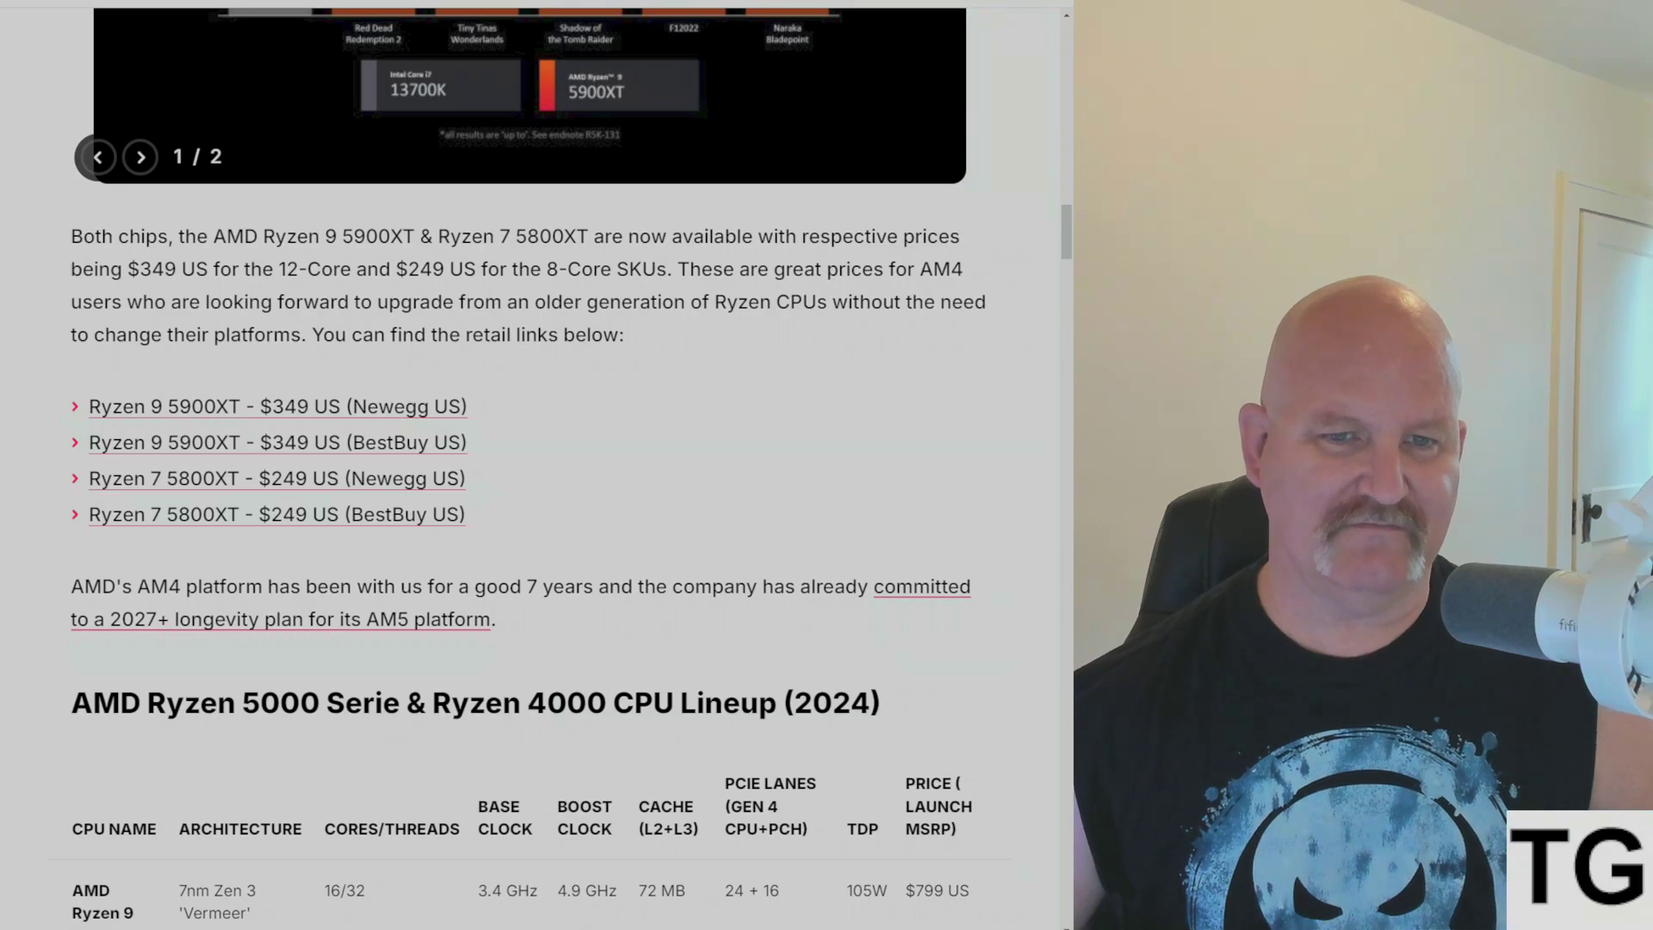
scroll(529, 466, down, 1)
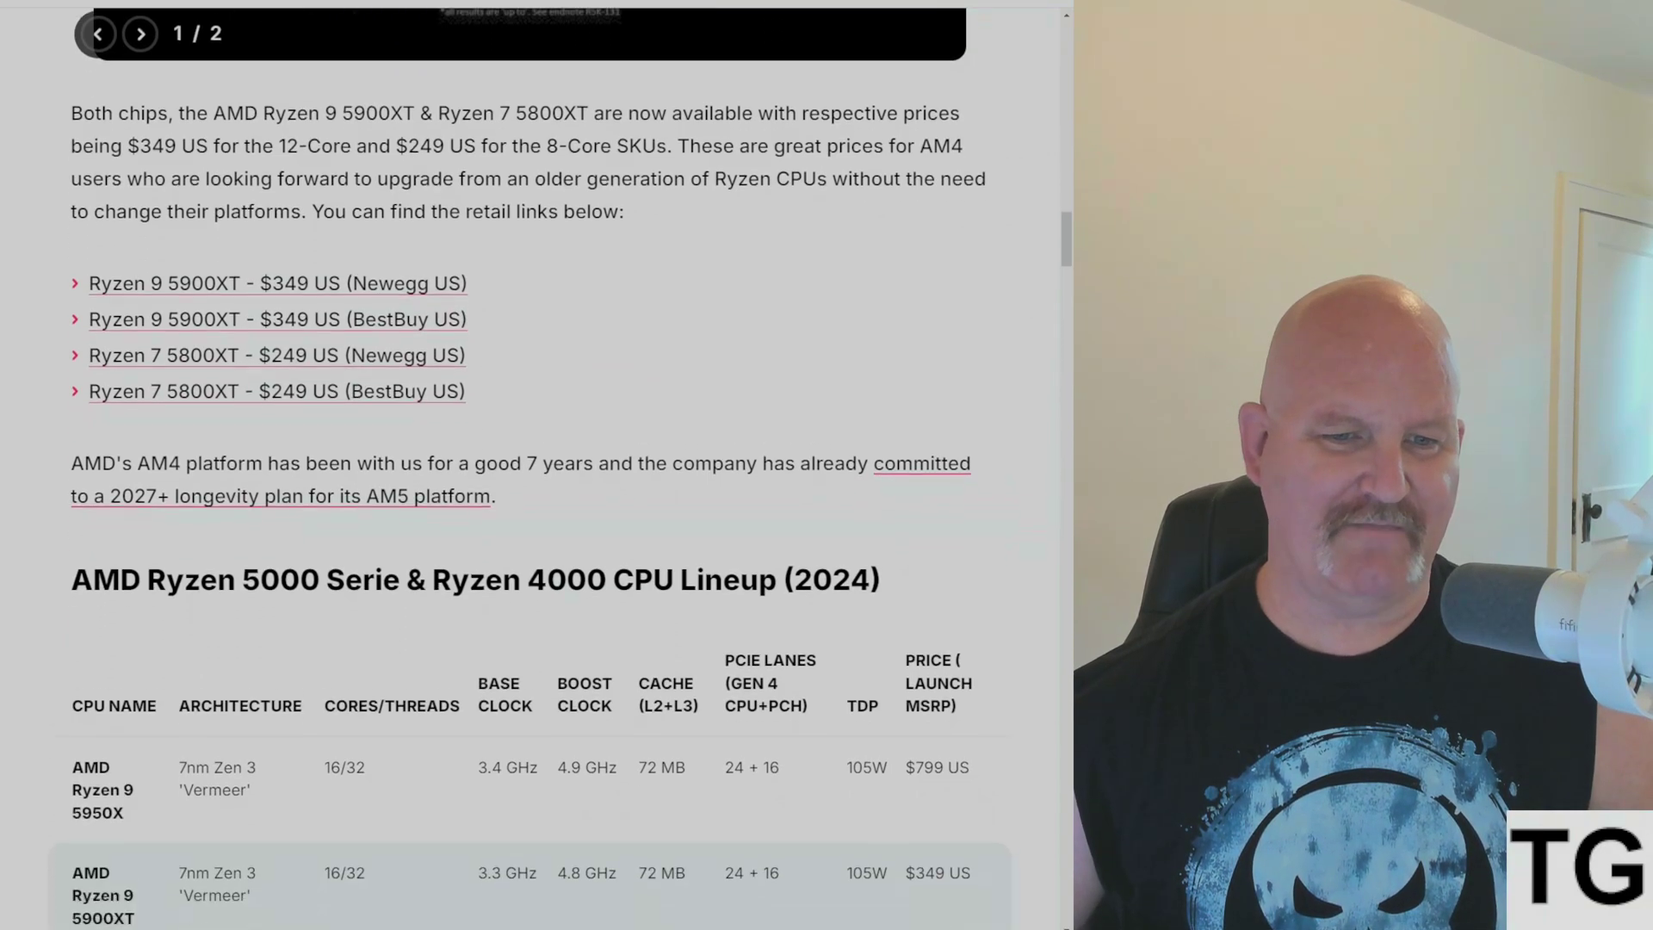
scroll(530, 466, down, 3)
scroll(529, 466, down, 2)
scroll(530, 465, down, 1)
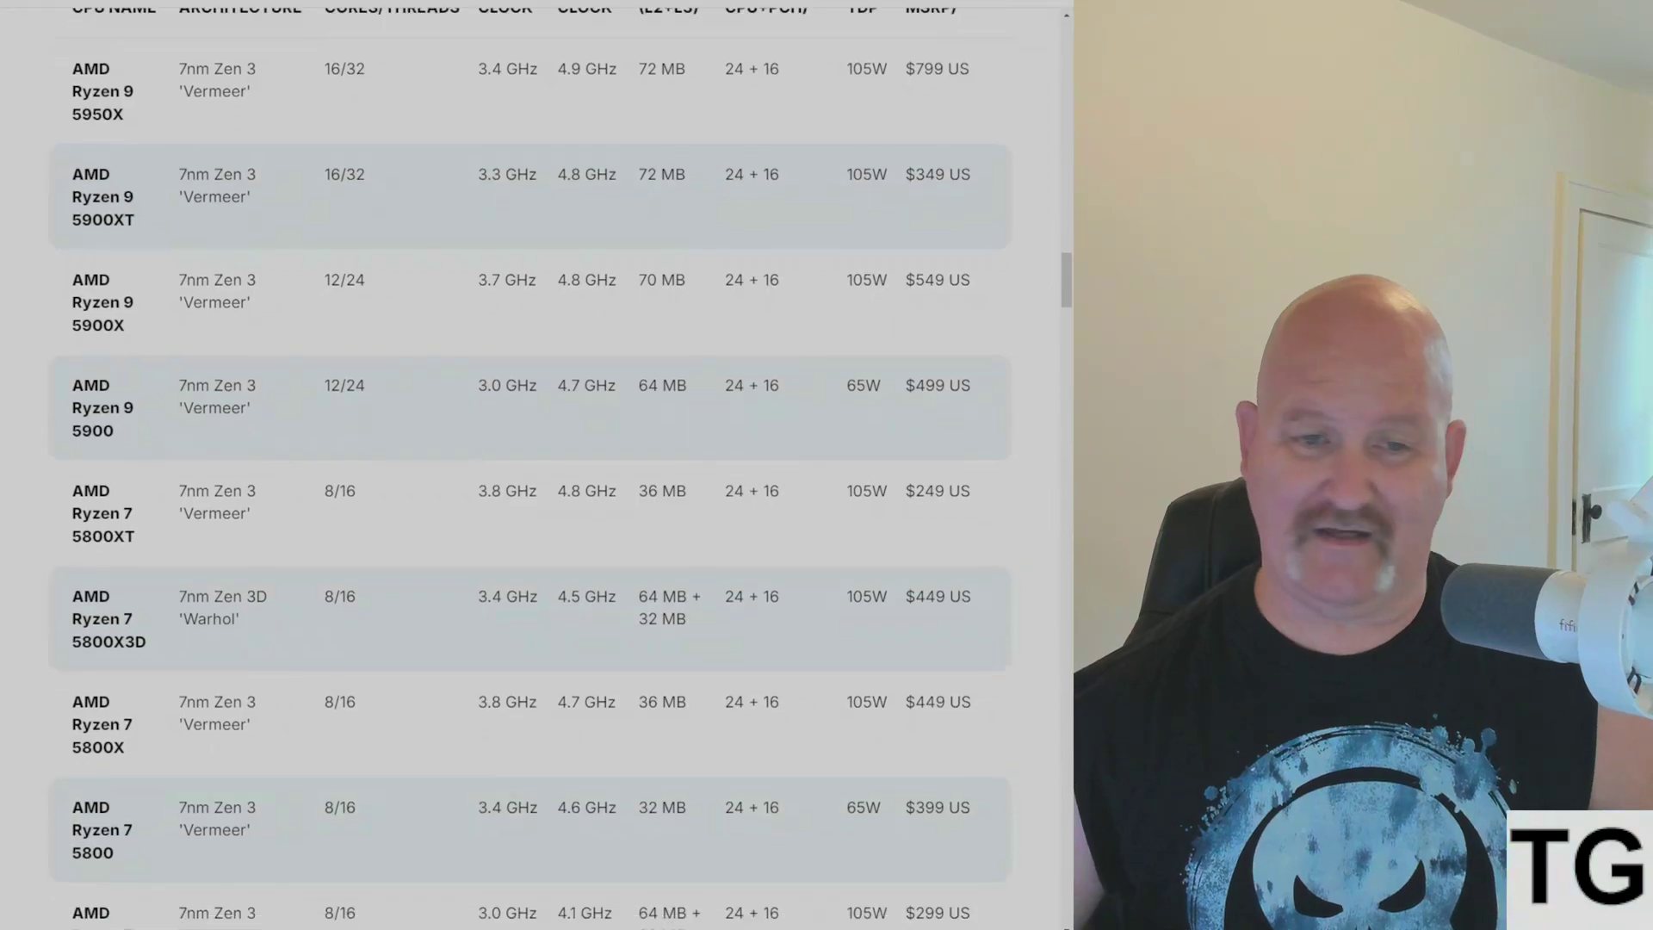
scroll(529, 465, down, 4)
scroll(530, 466, down, 2)
scroll(530, 465, down, 3)
scroll(530, 465, down, 2)
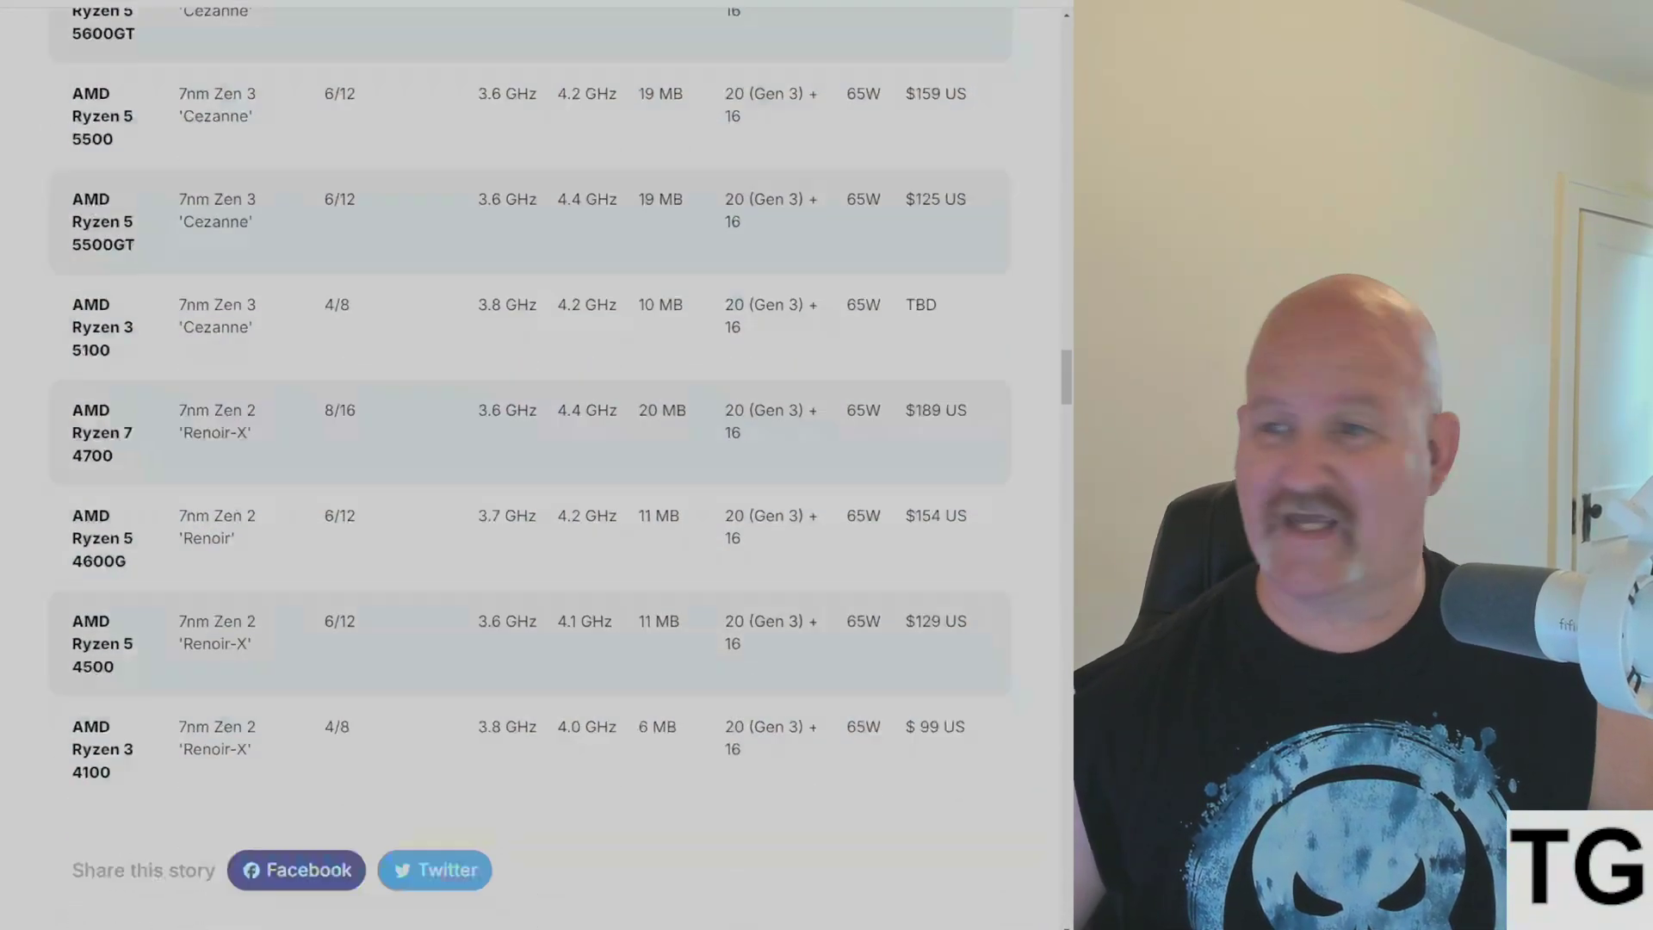
scroll(530, 465, down, 1)
scroll(529, 465, up, 4)
scroll(530, 465, up, 5)
scroll(530, 465, up, 7)
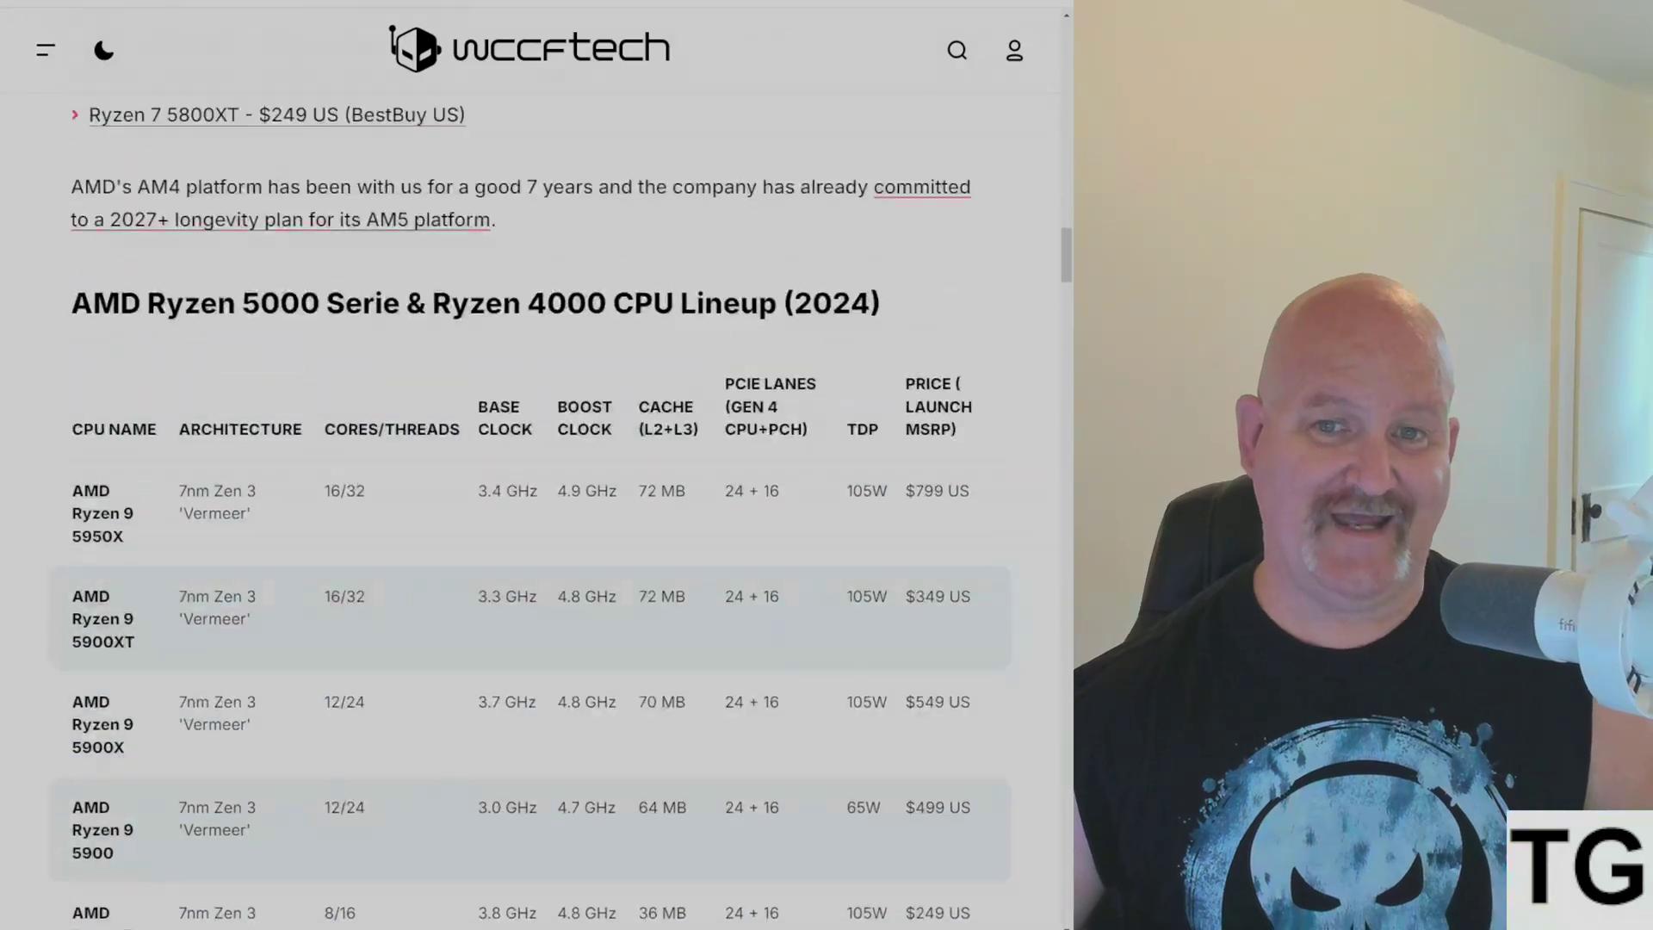
scroll(530, 465, up, 4)
scroll(530, 466, up, 8)
scroll(530, 466, up, 4)
scroll(529, 466, up, 5)
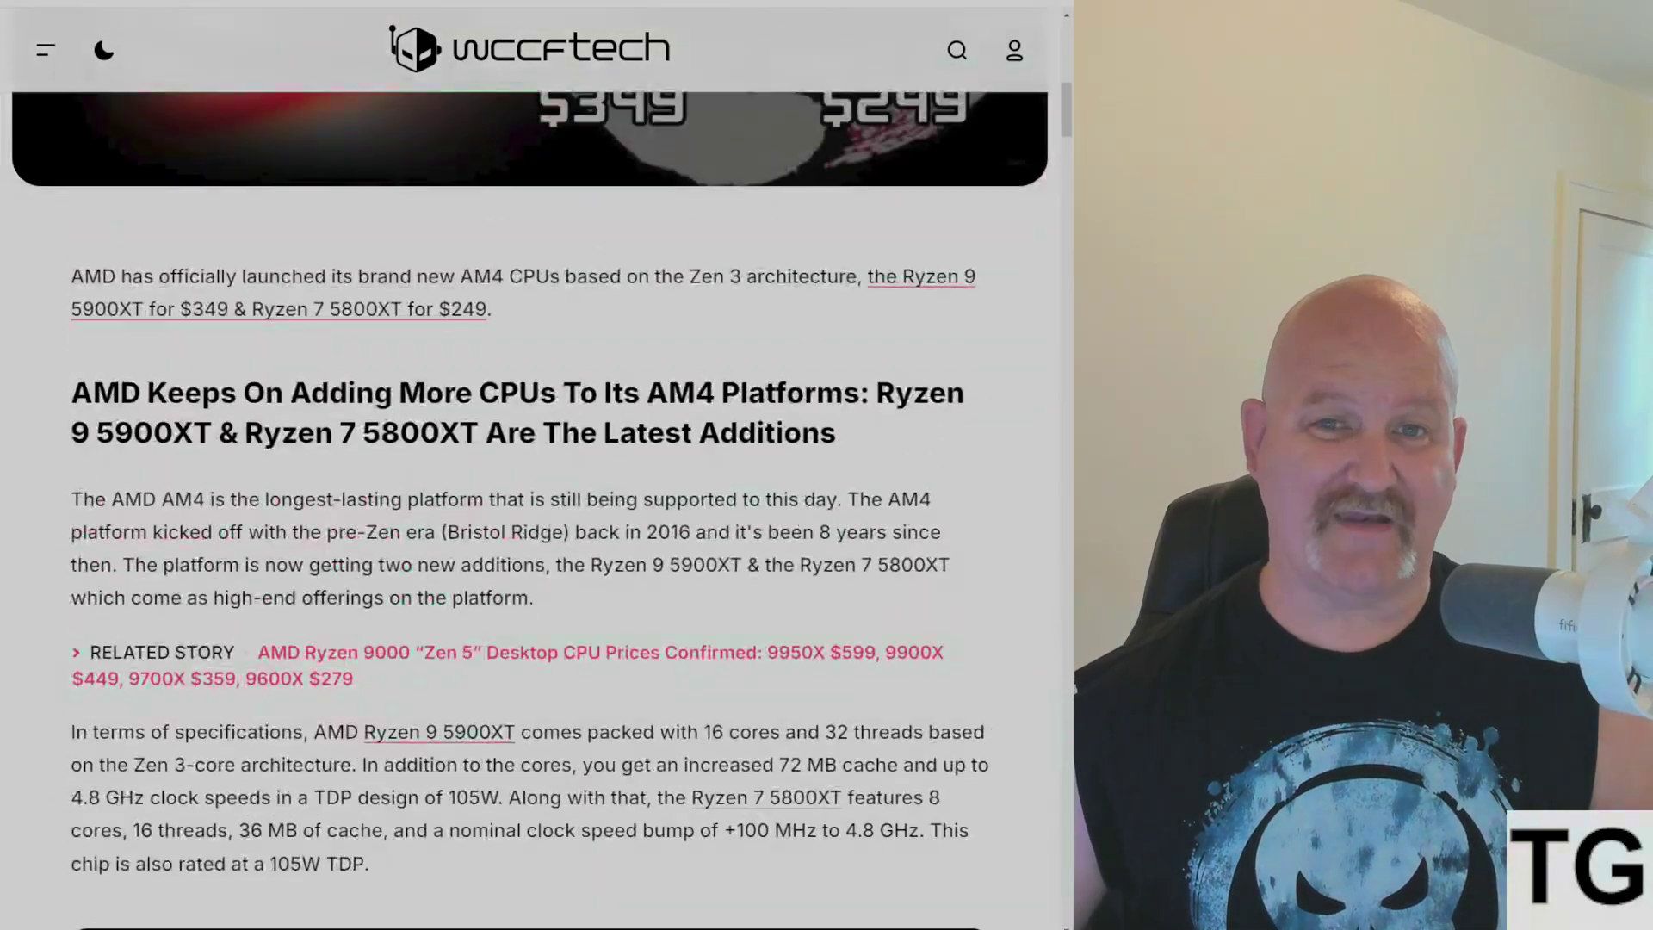
scroll(530, 465, up, 4)
scroll(530, 465, down, 1)
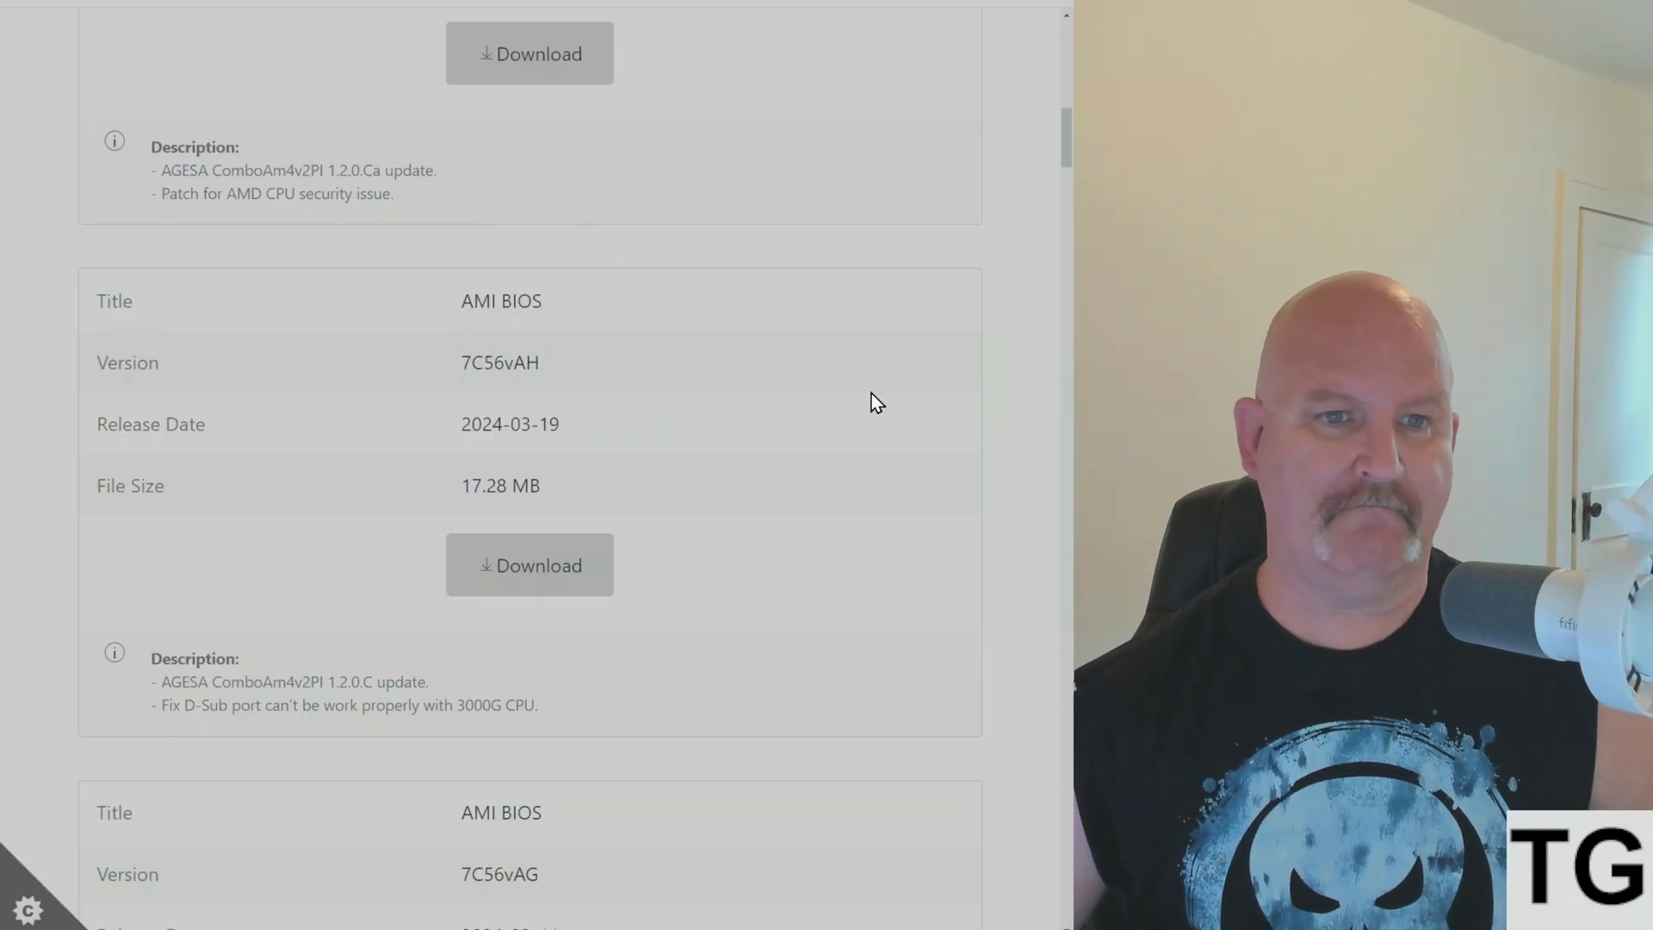
scroll(871, 402, up, 4)
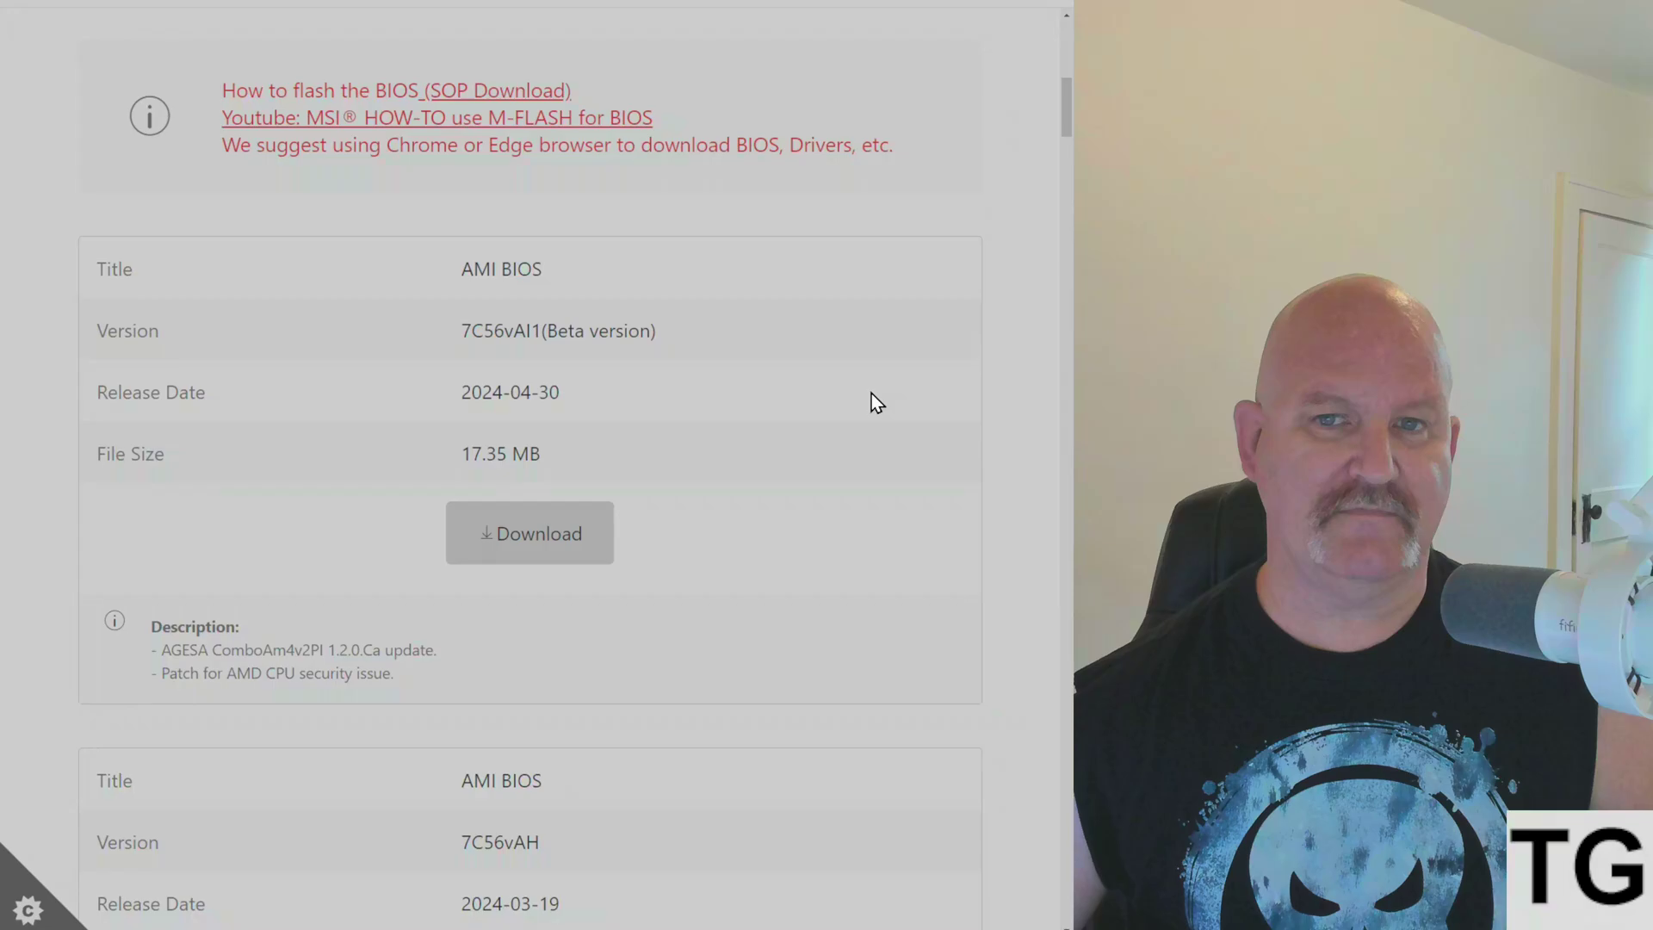
scroll(872, 402, up, 5)
scroll(872, 401, up, 1)
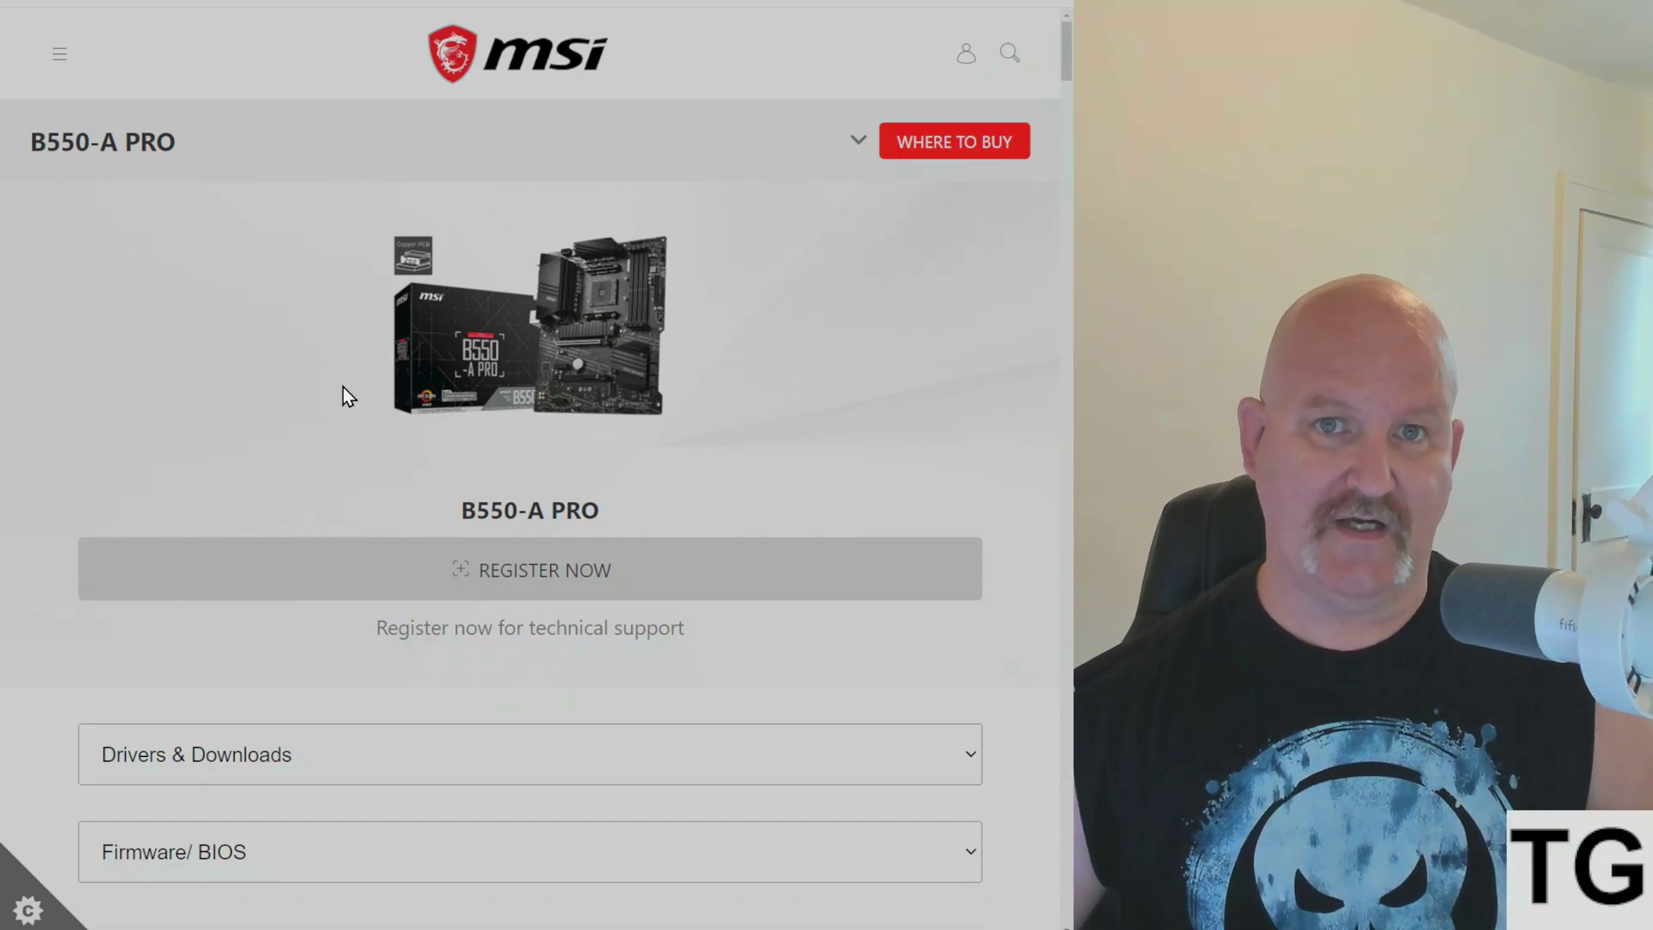
scroll(315, 363, down, 1)
scroll(315, 364, down, 4)
scroll(315, 363, down, 4)
scroll(316, 364, down, 2)
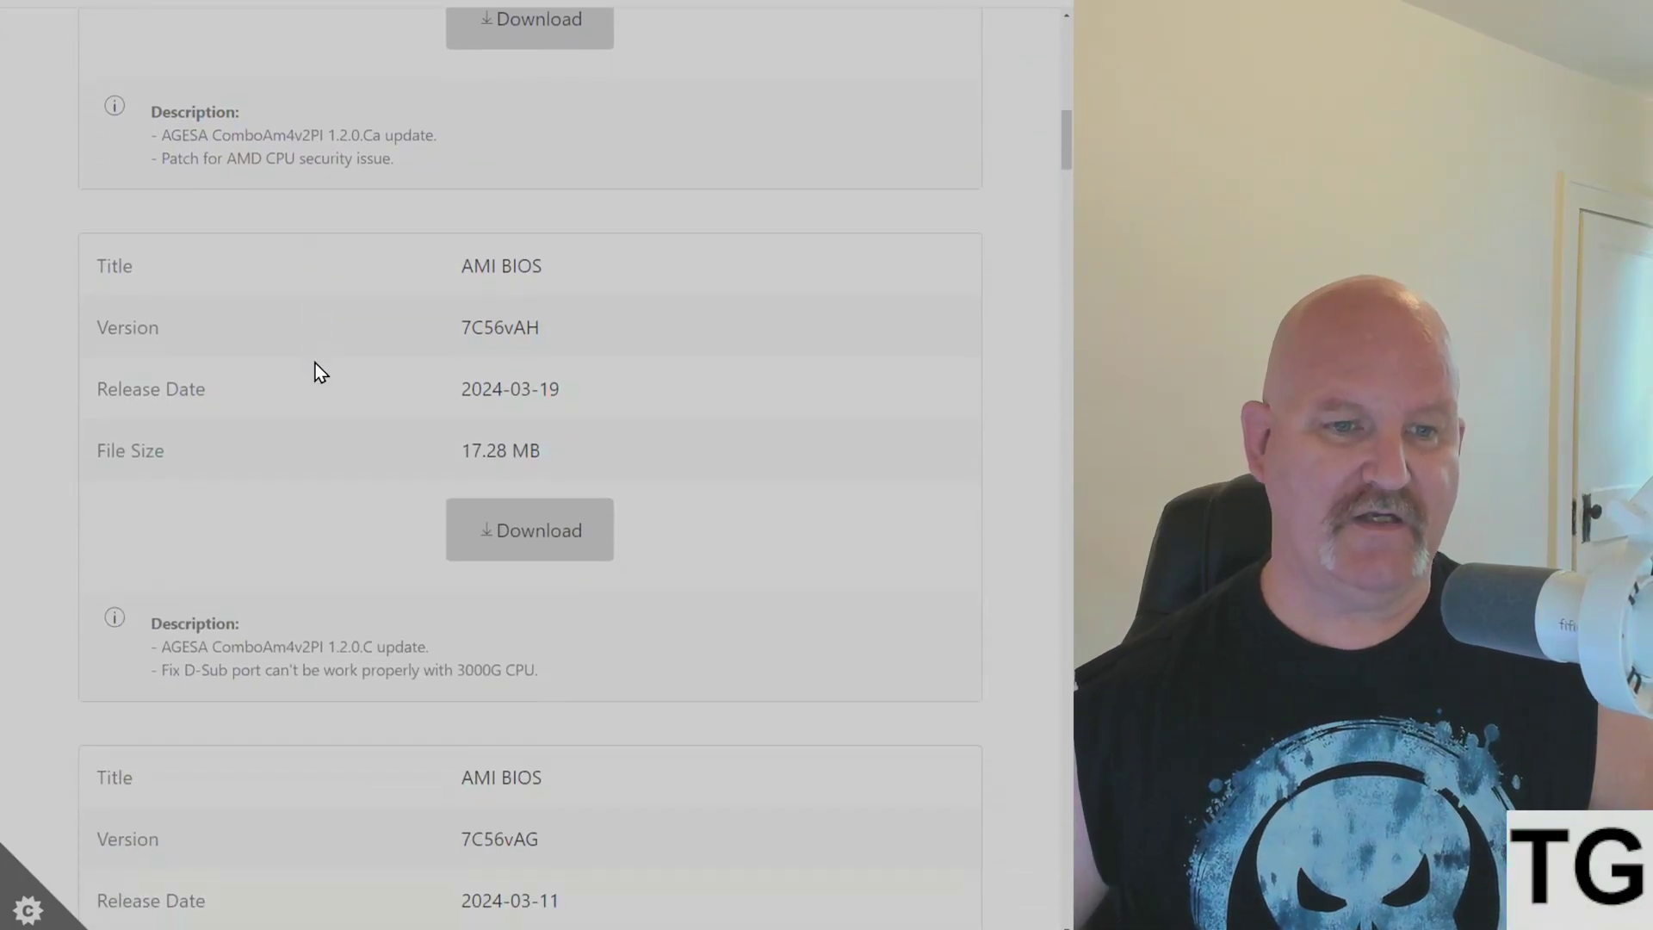
scroll(316, 363, down, 1)
scroll(315, 364, up, 1)
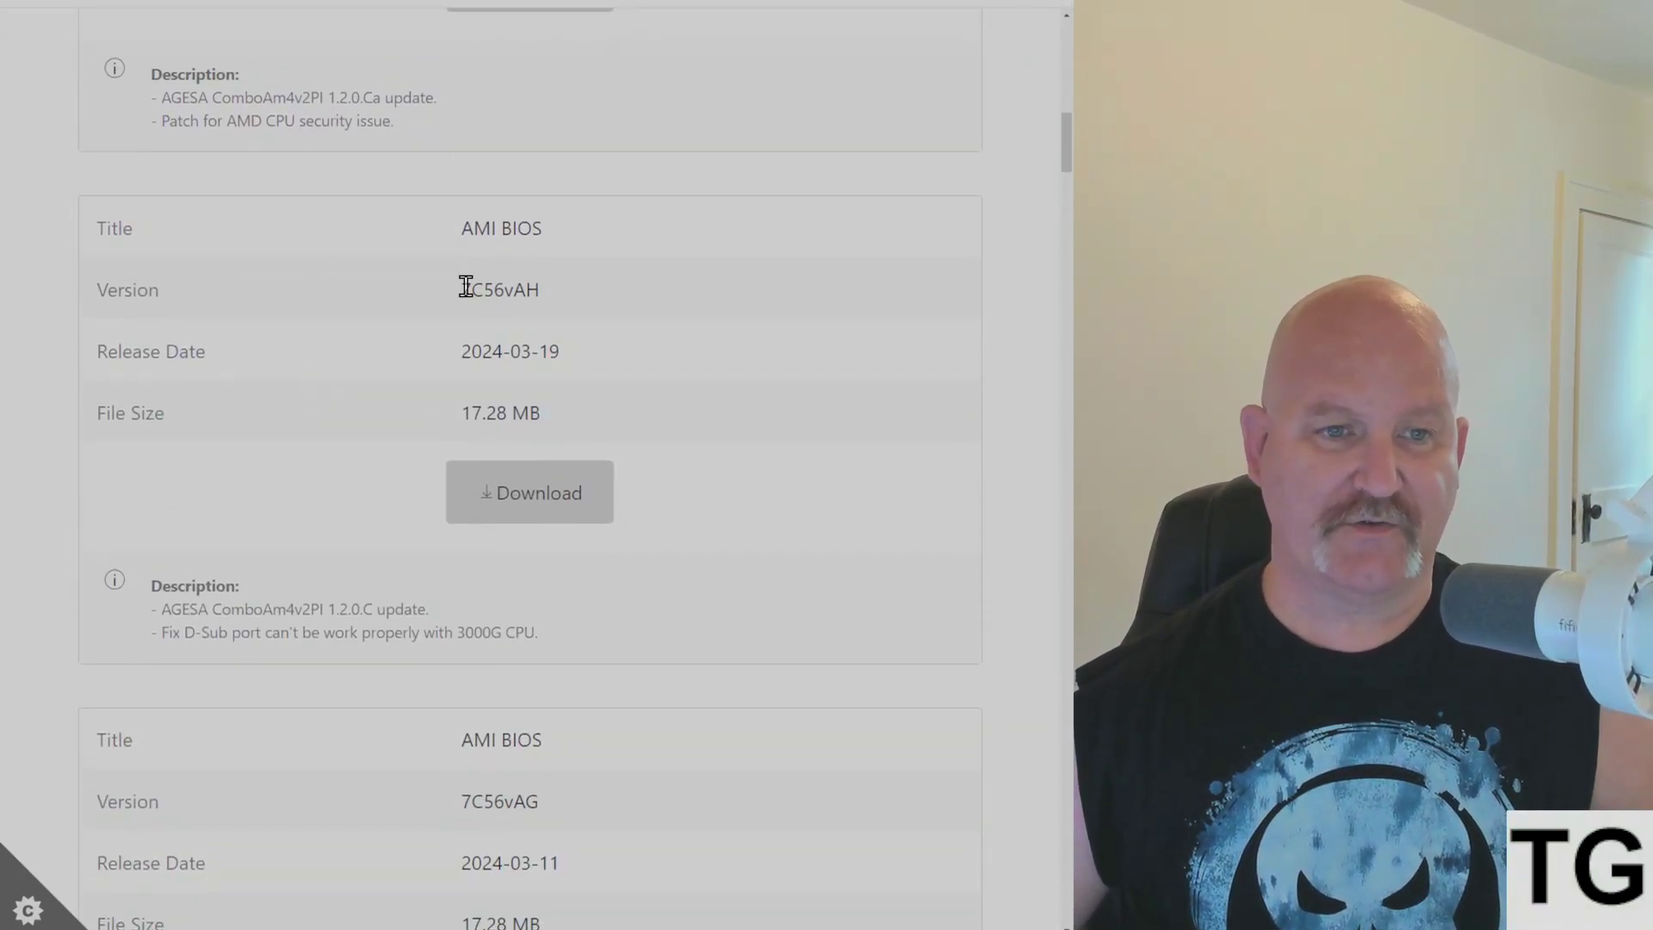
Highlight BIOS version 7C56vAH and its AGESA ComboAm4v2PI 1.2.0.C update line.
drag(463, 292, 518, 294)
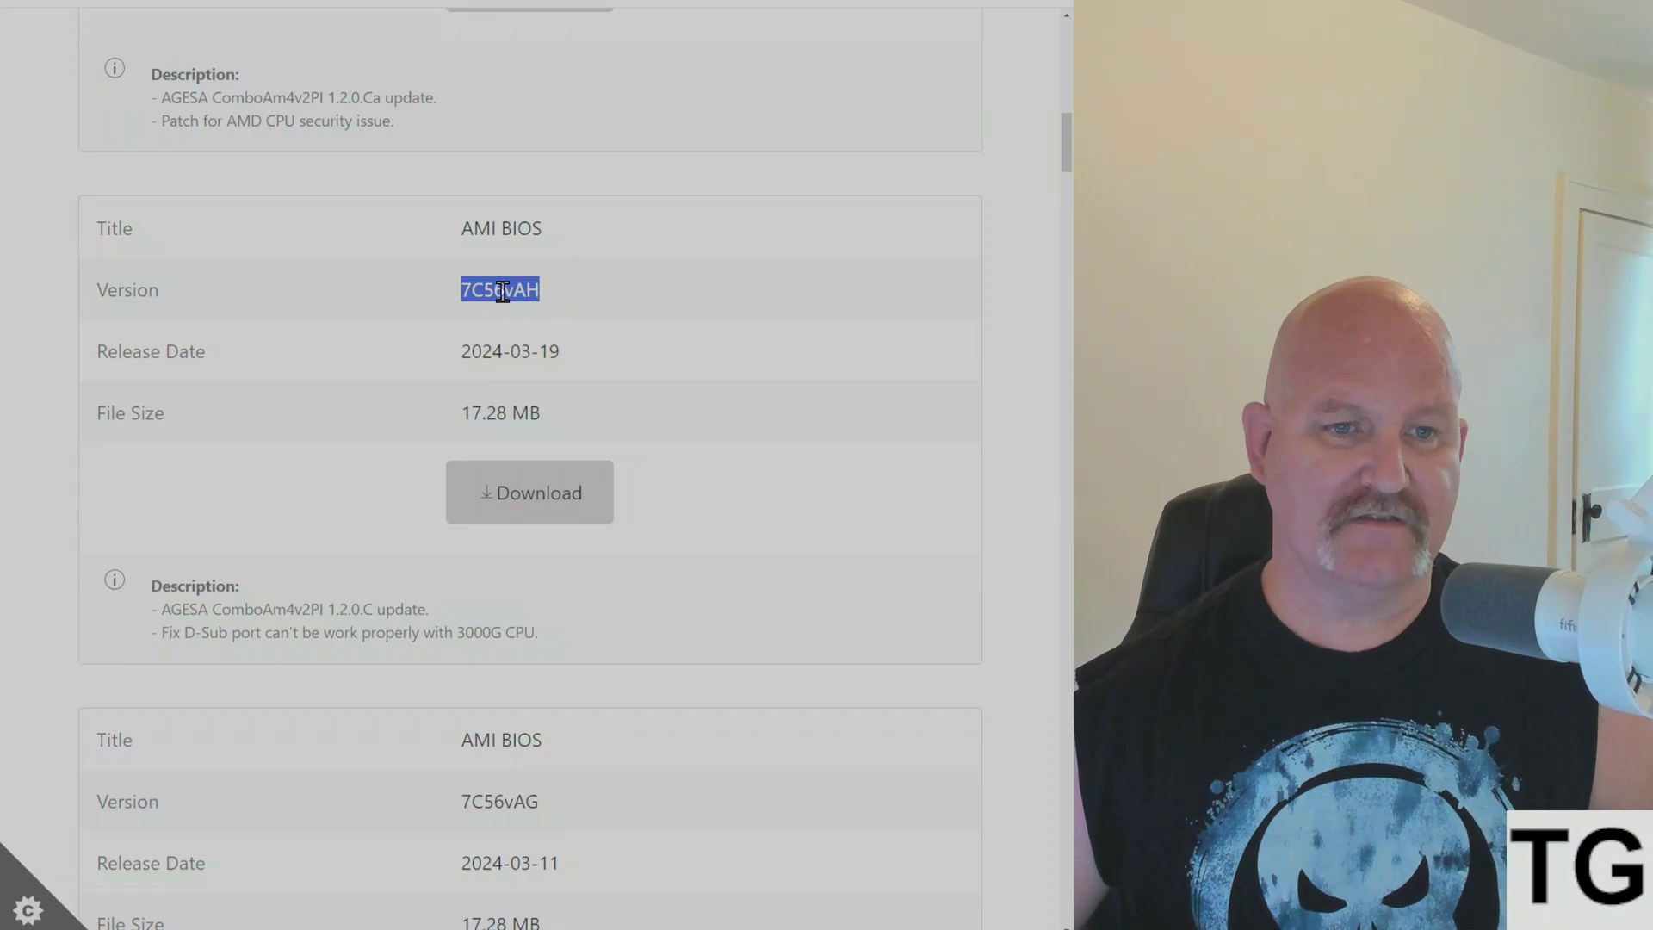
click(502, 292)
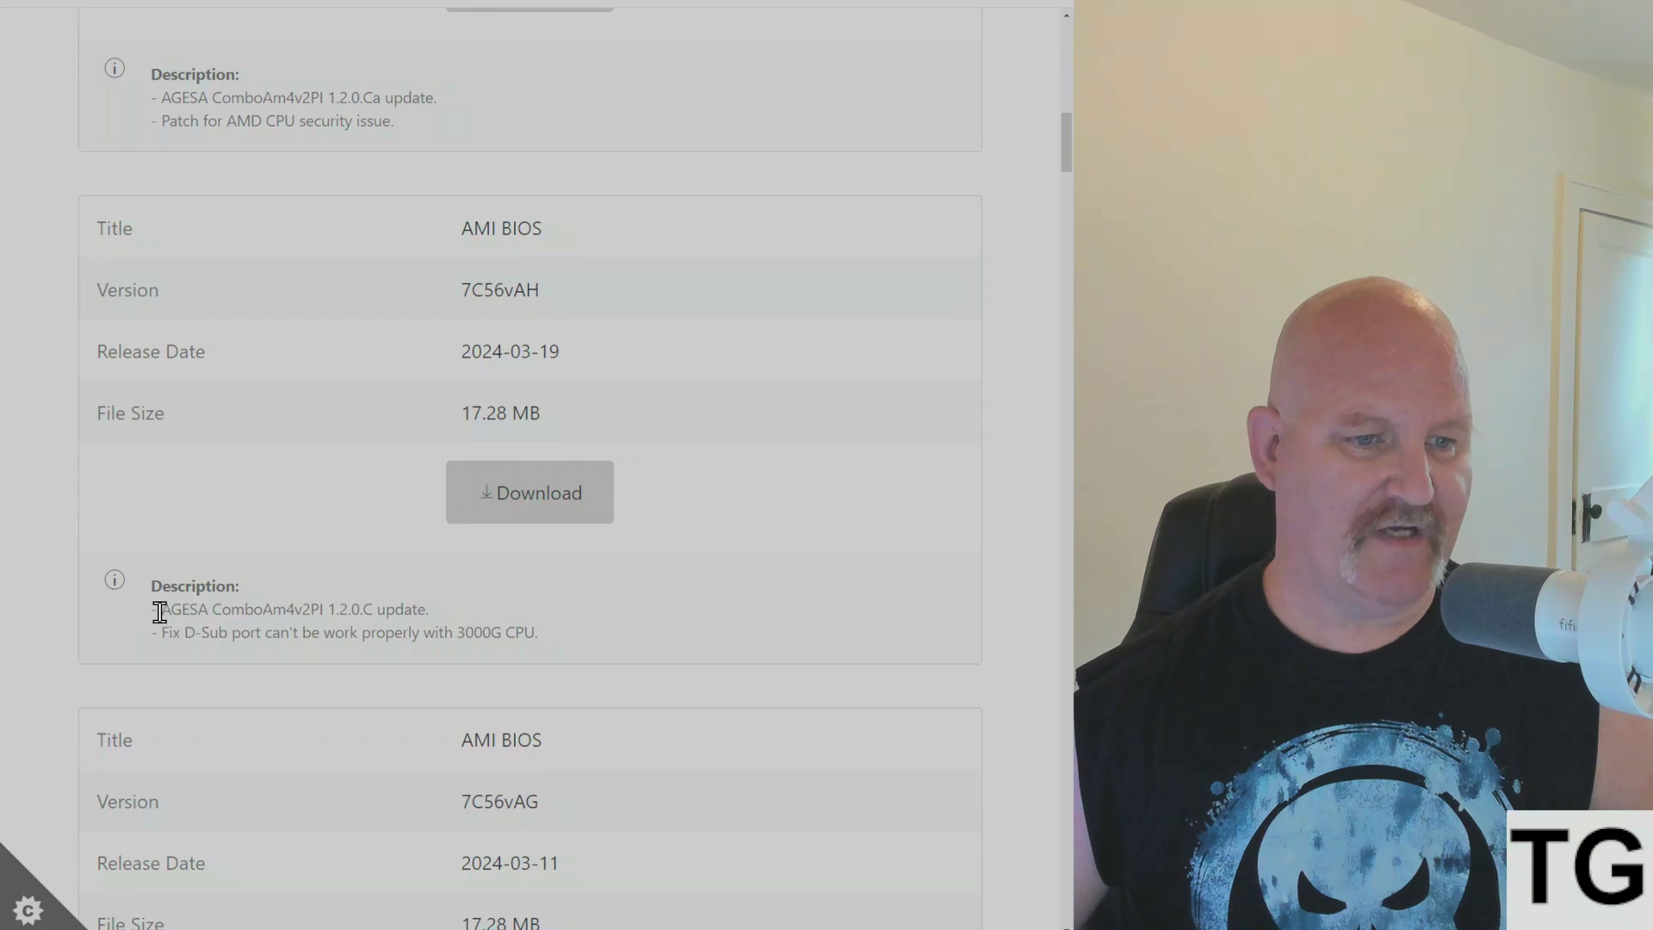
drag(161, 611, 434, 611)
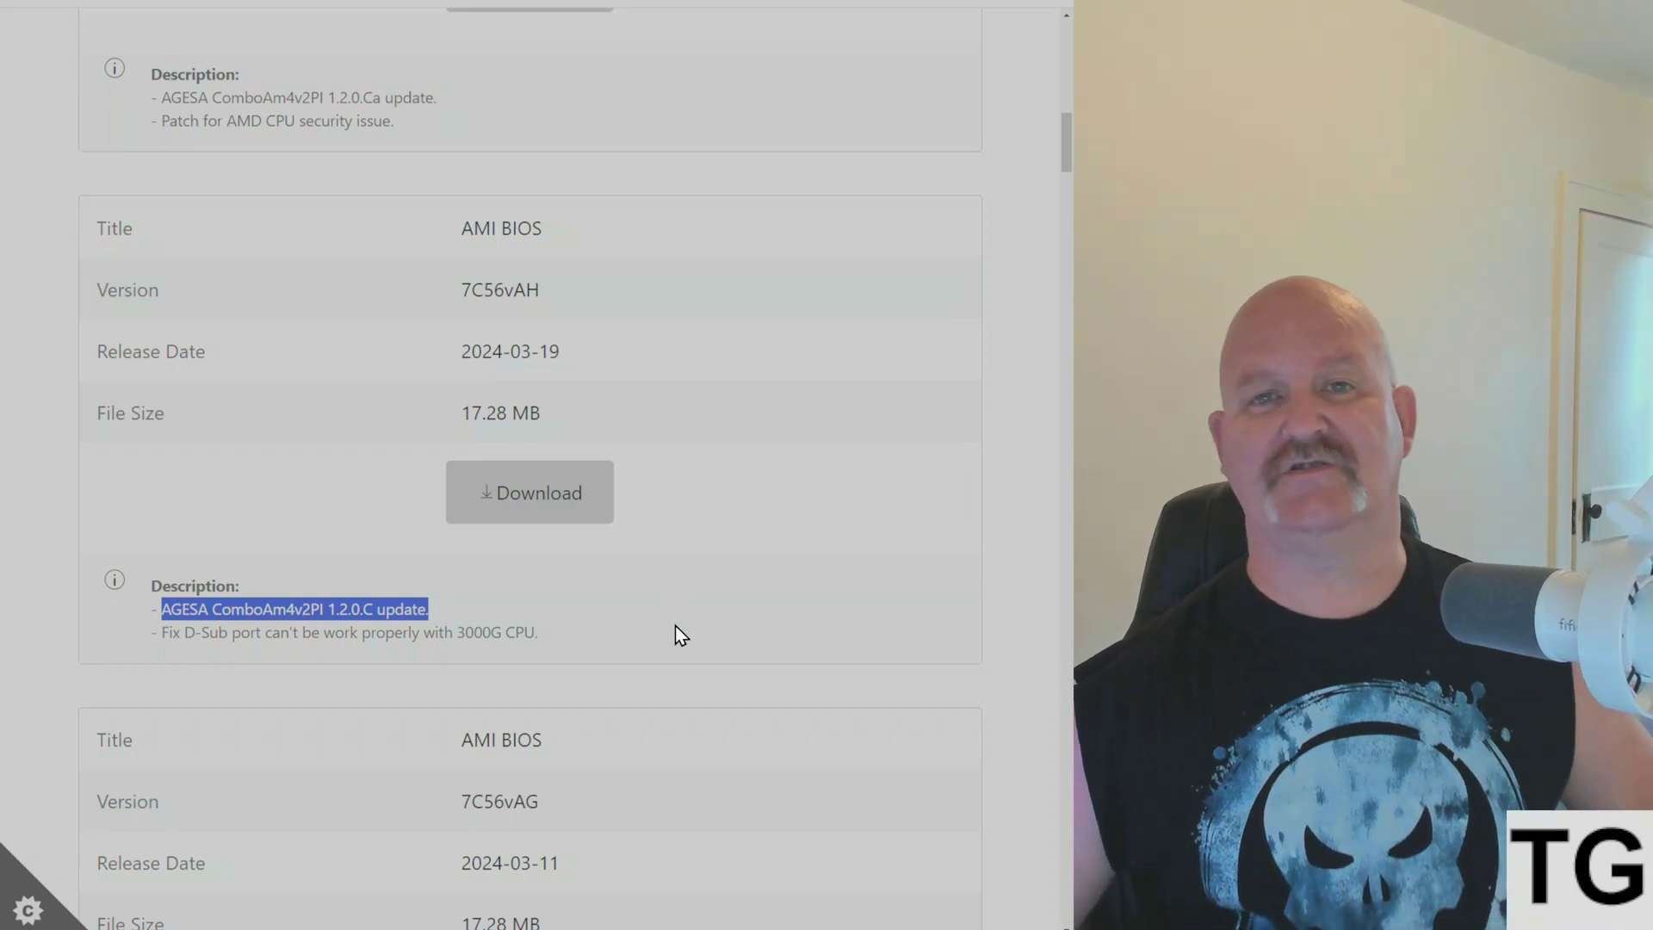
scroll(676, 633, up, 1)
scroll(693, 706, up, 3)
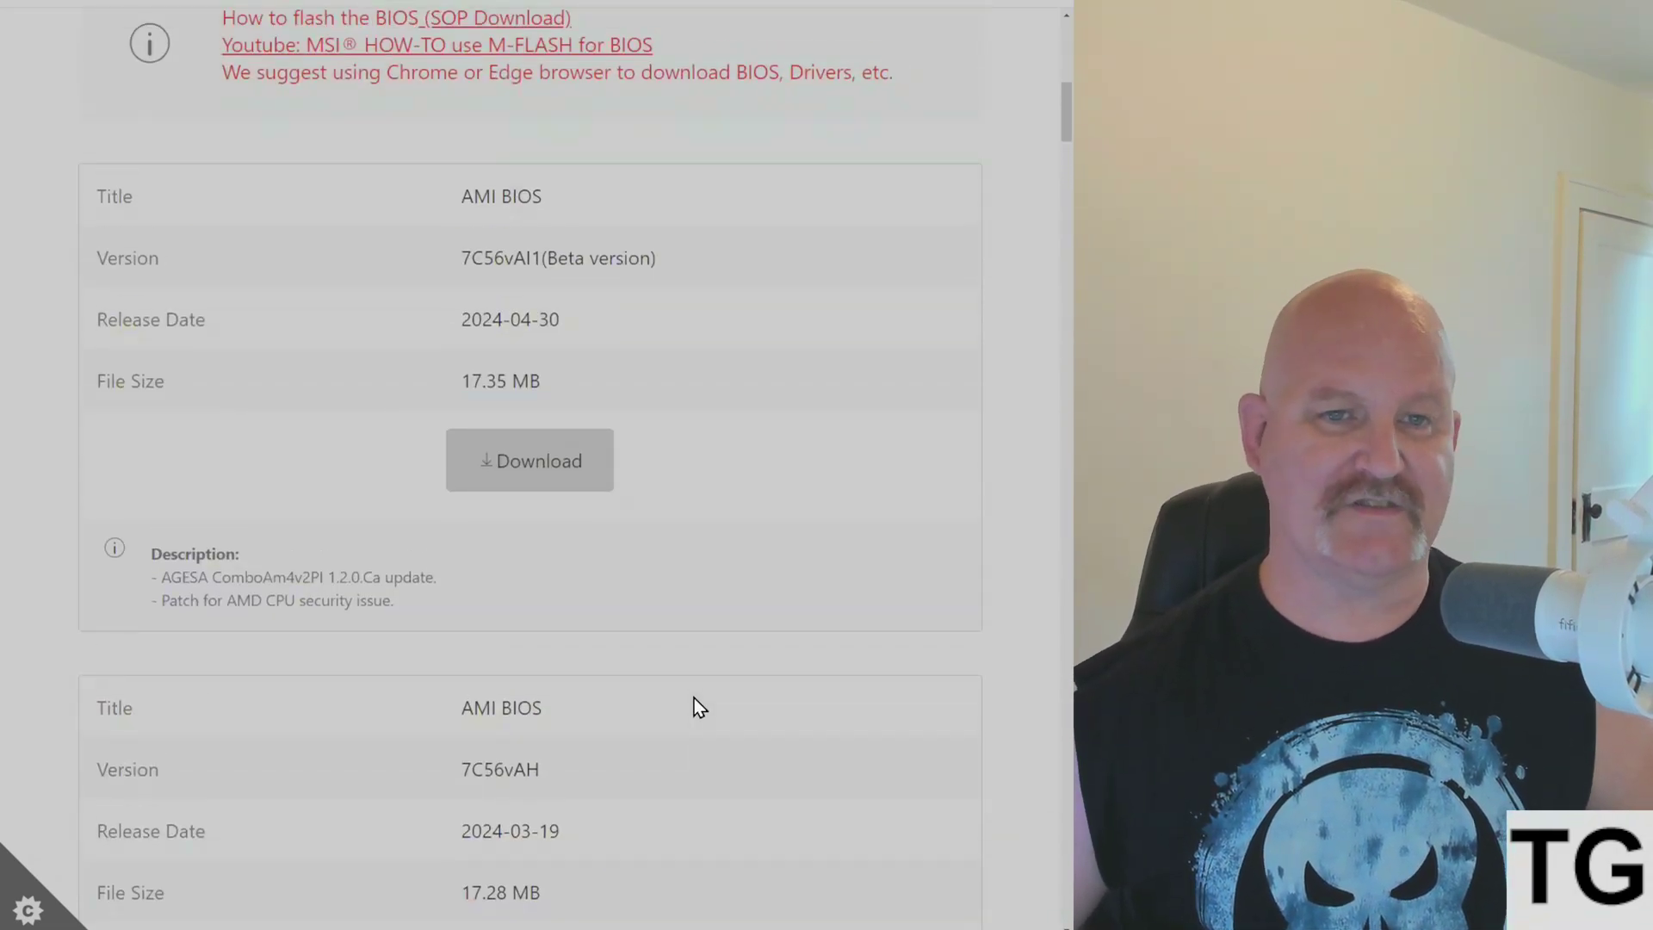
scroll(694, 707, up, 5)
scroll(694, 706, up, 1)
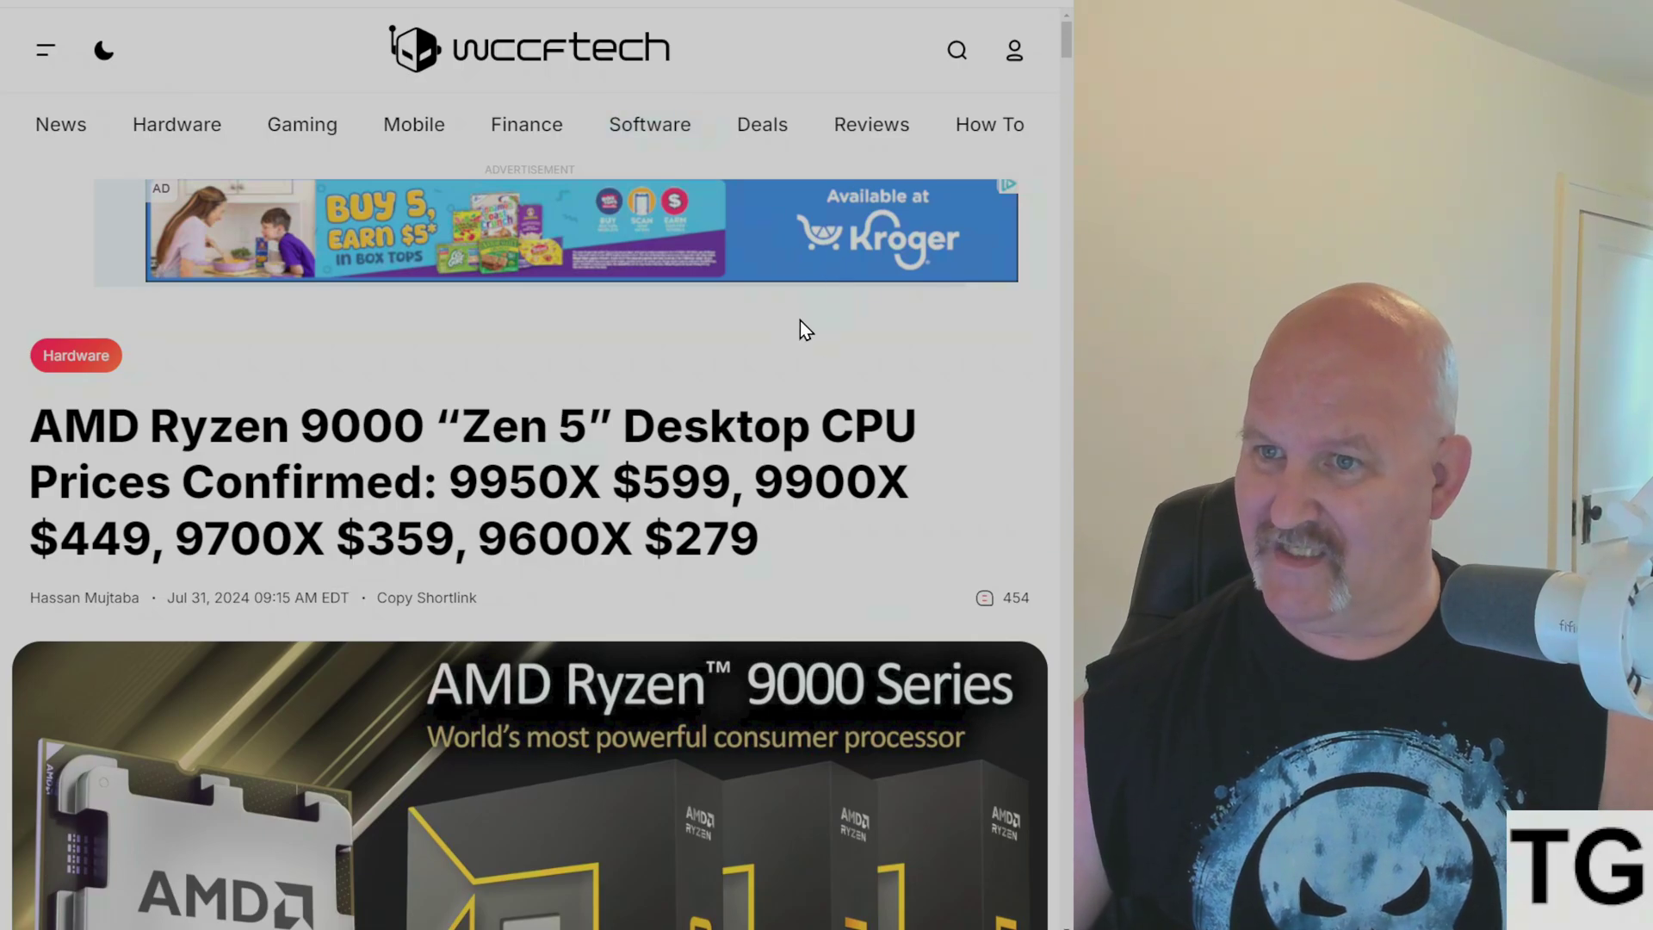
scroll(850, 325, down, 1)
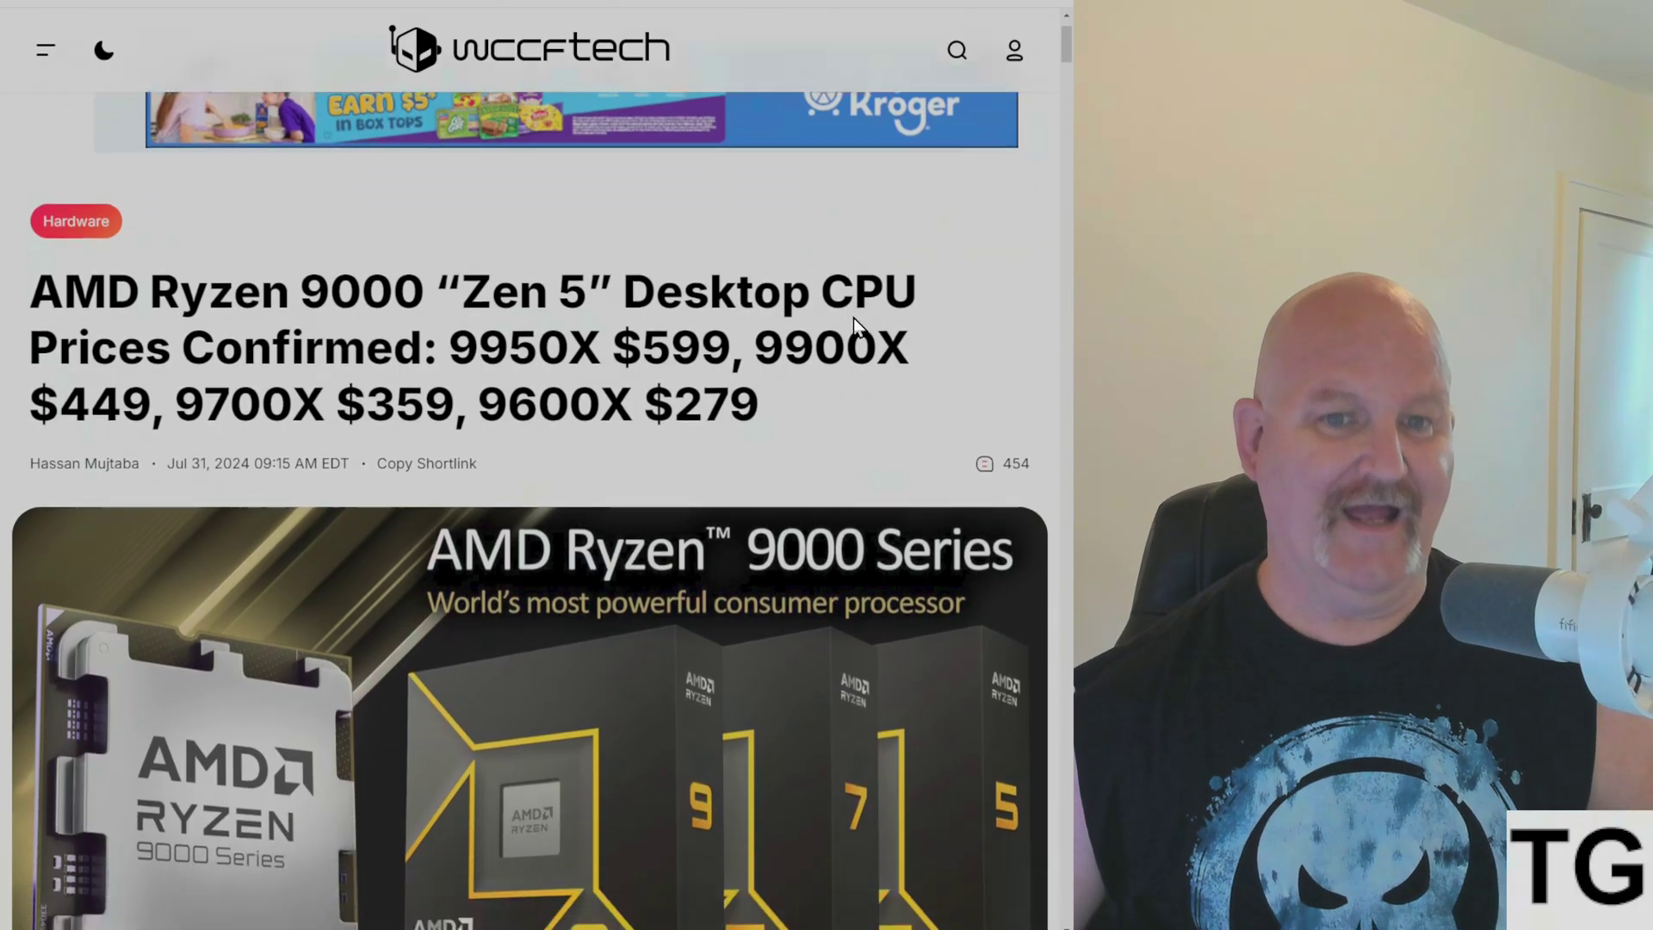
scroll(853, 317, down, 1)
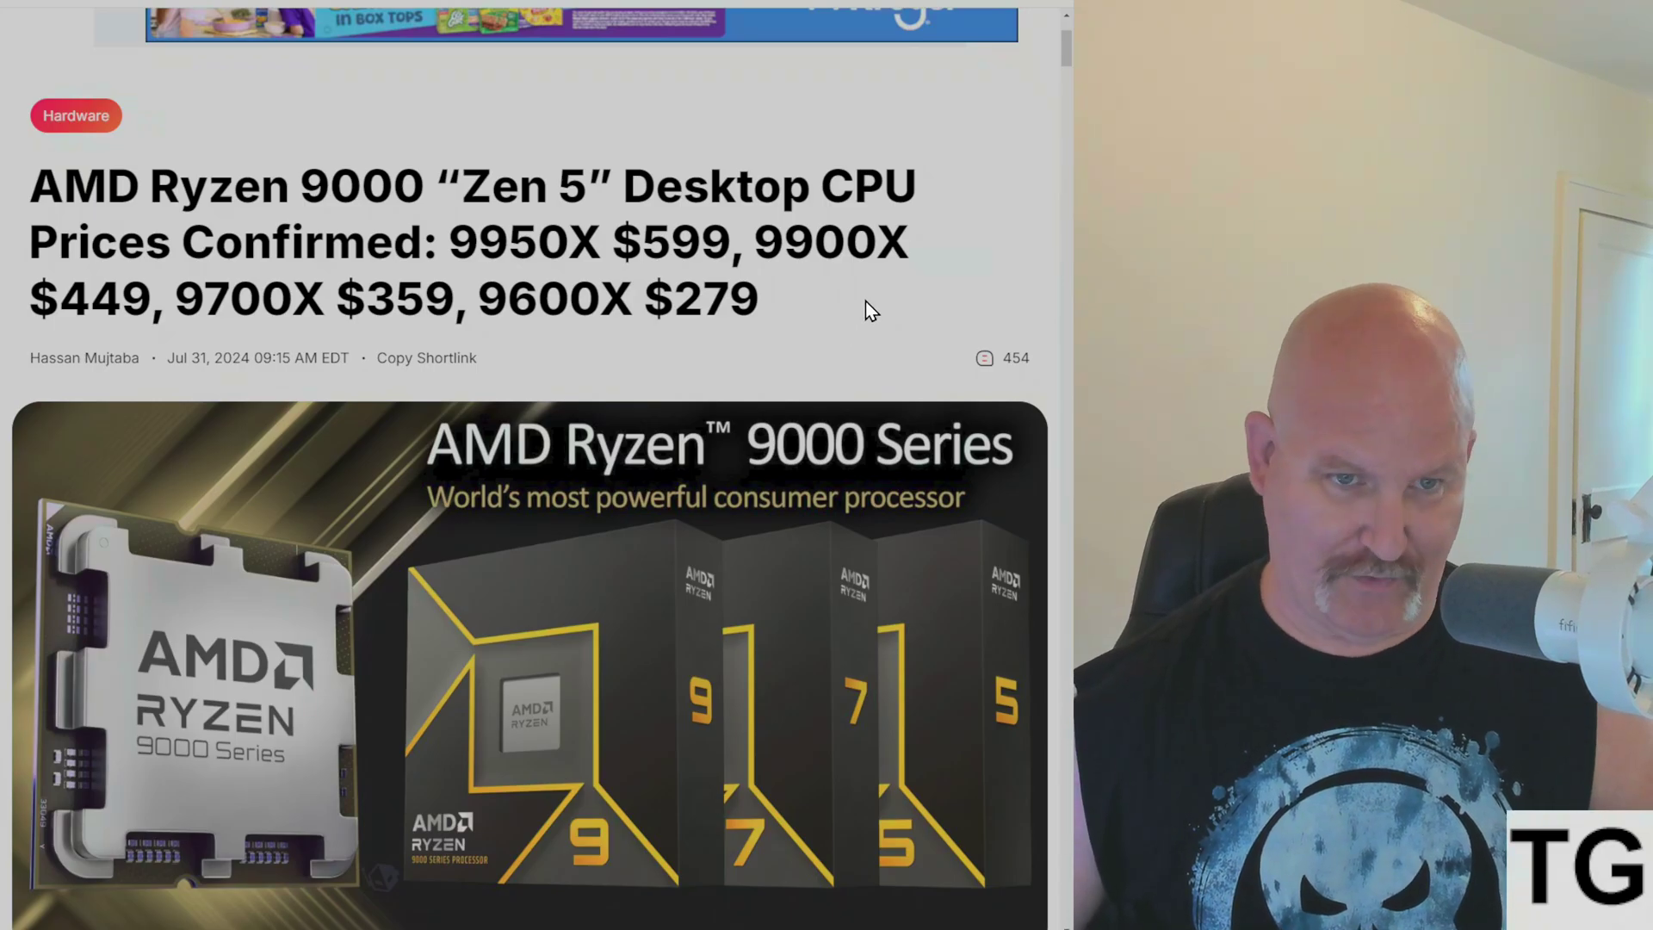
scroll(866, 316, down, 3)
scroll(865, 321, down, 4)
scroll(866, 322, down, 3)
scroll(865, 326, up, 1)
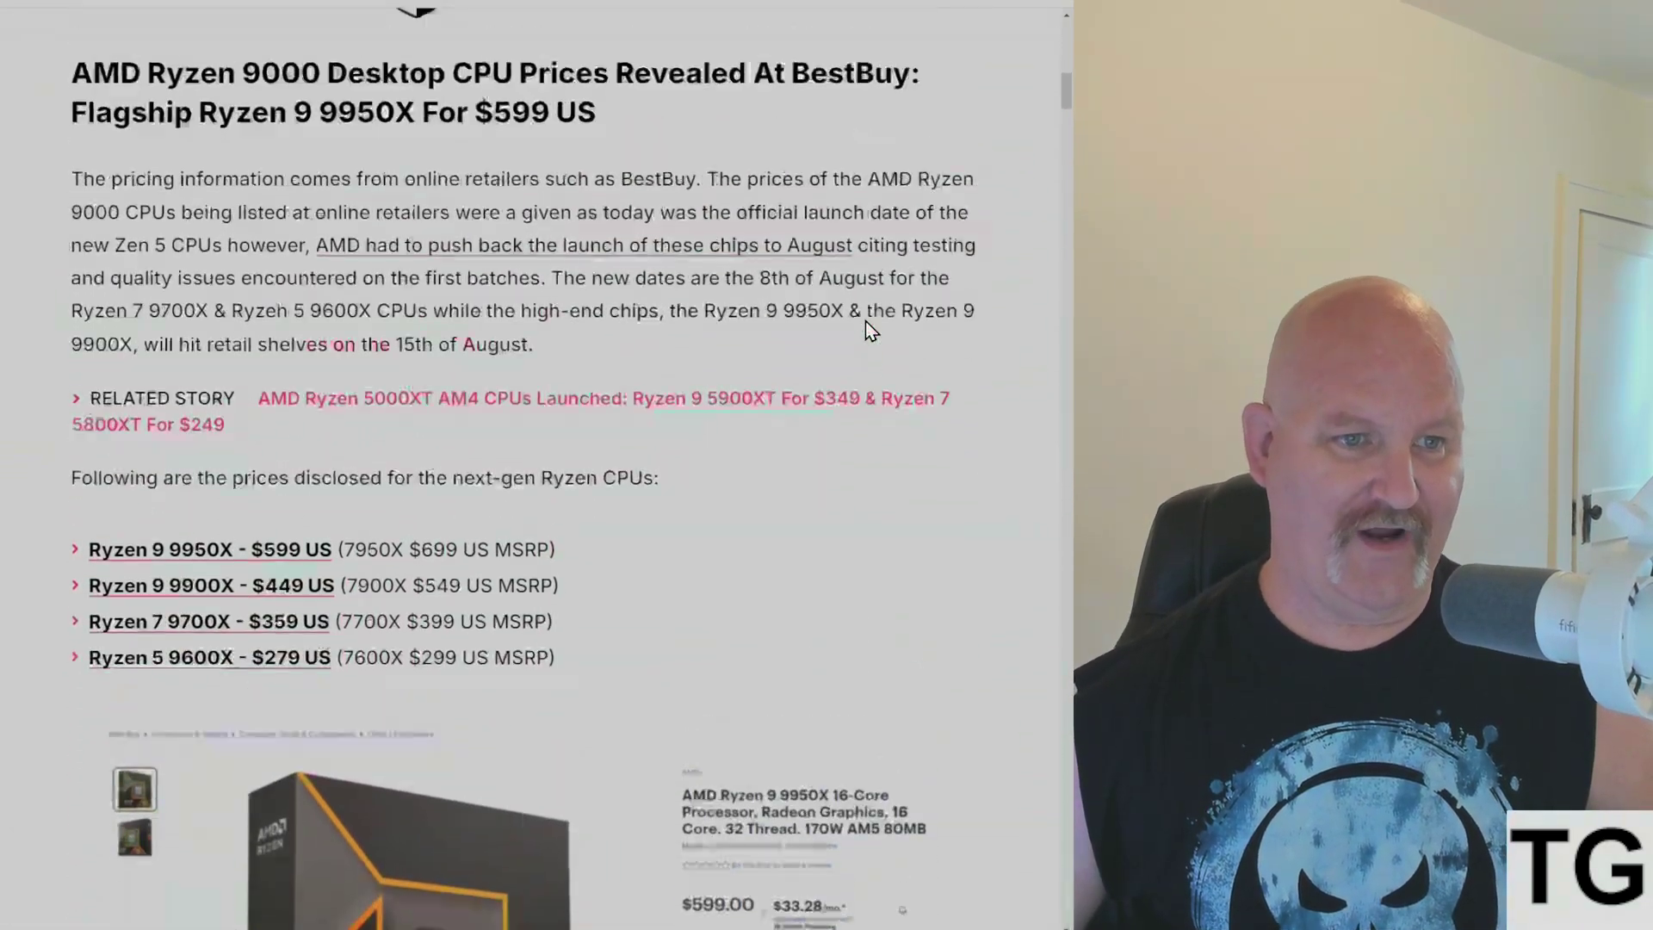
scroll(865, 330, up, 6)
scroll(866, 329, up, 1)
scroll(866, 329, down, 5)
scroll(865, 329, down, 3)
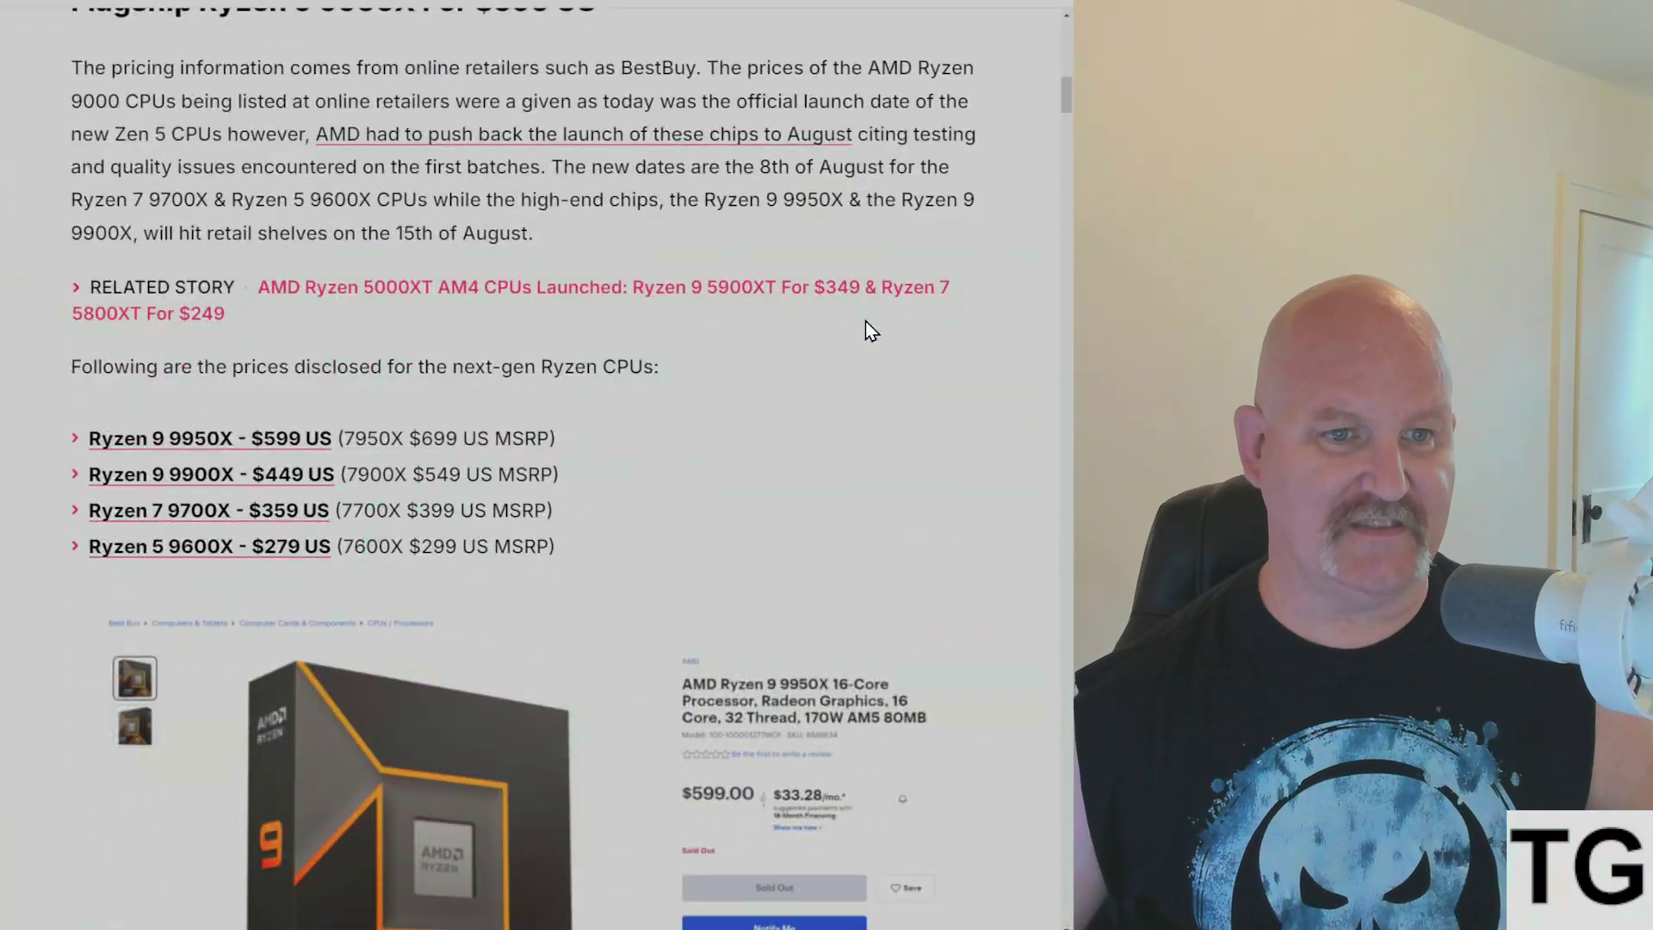
scroll(867, 330, up, 1)
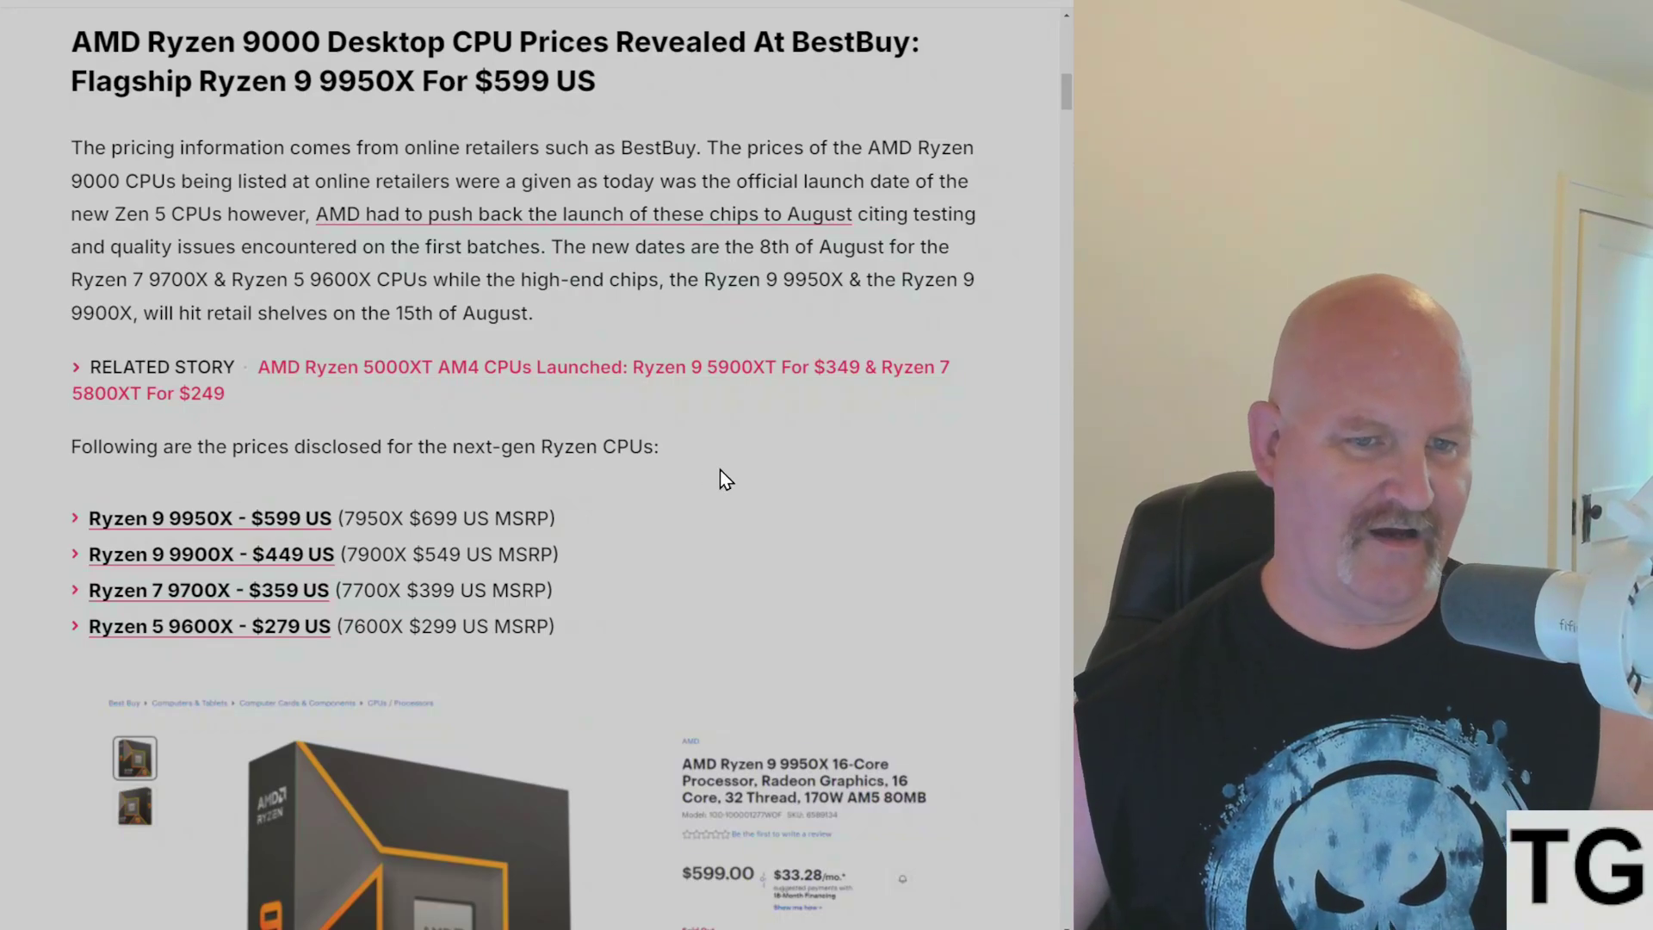
scroll(704, 448, down, 1)
scroll(705, 449, down, 1)
scroll(704, 449, up, 1)
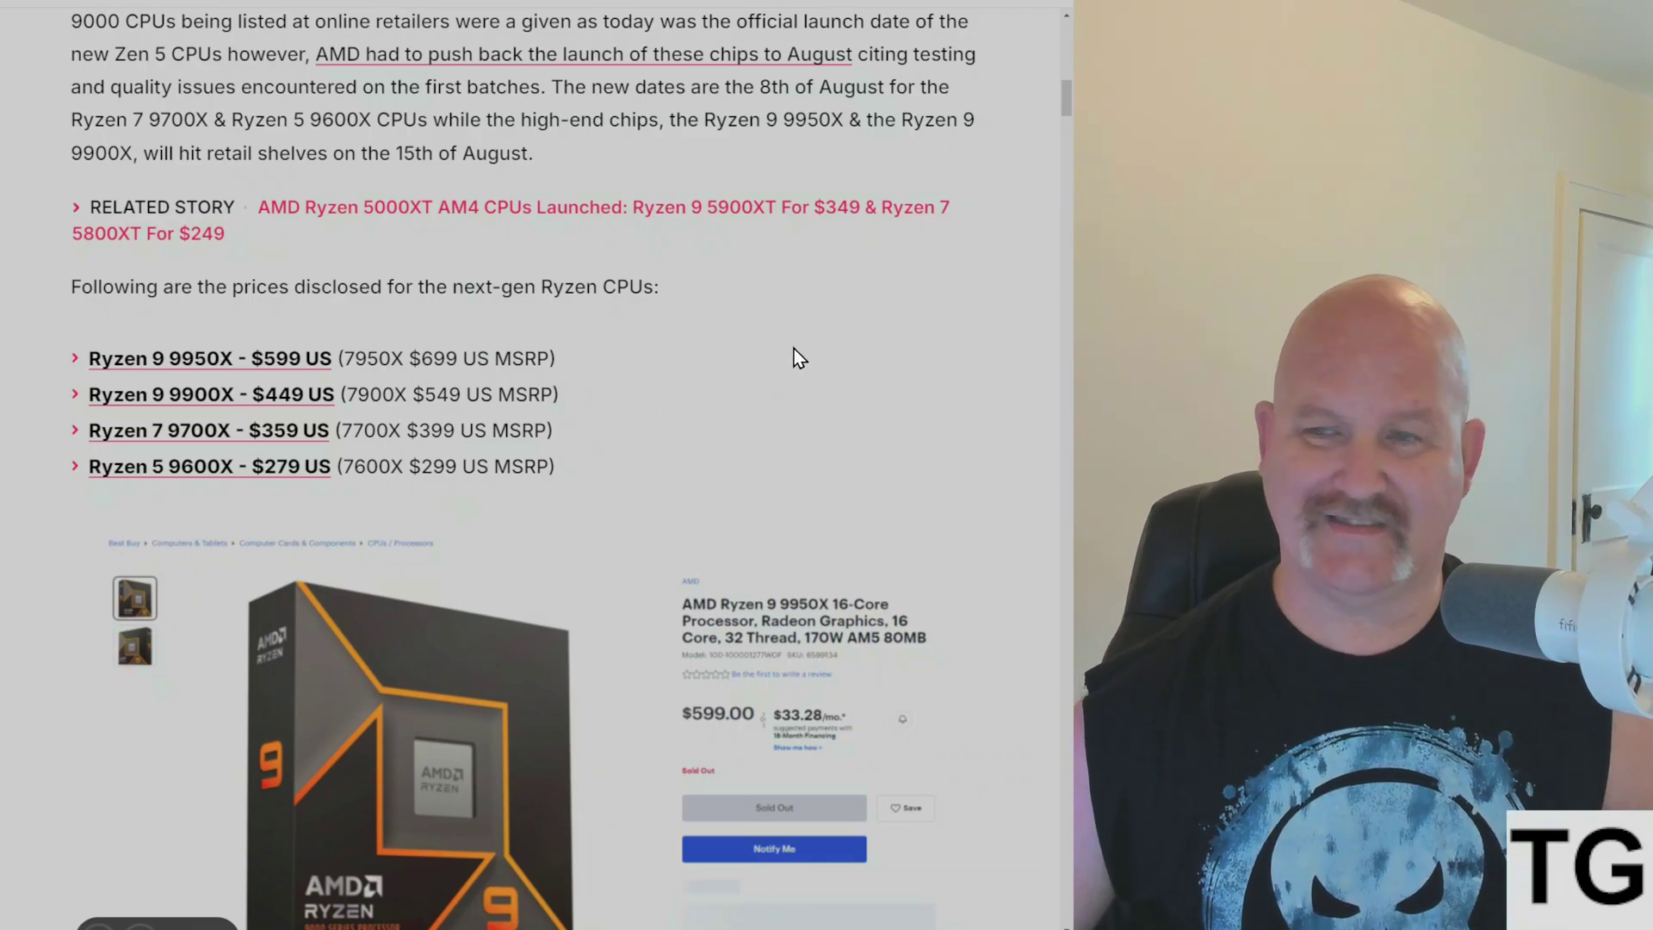
scroll(793, 350, down, 2)
scroll(787, 331, down, 3)
scroll(788, 330, down, 2)
scroll(788, 331, down, 1)
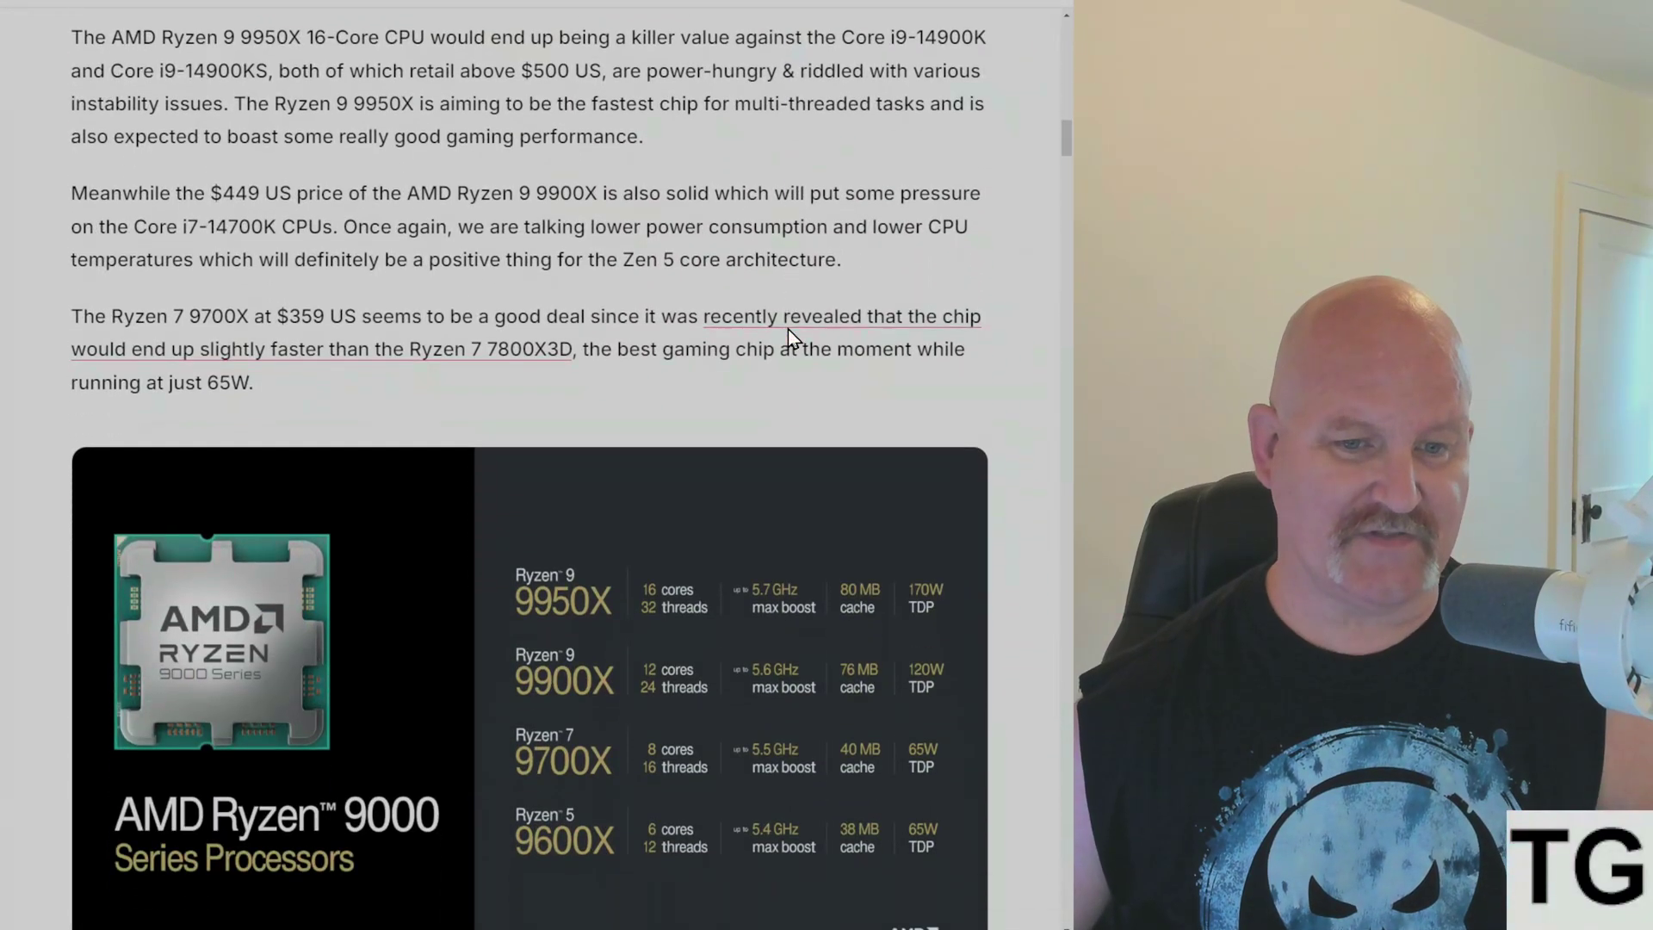